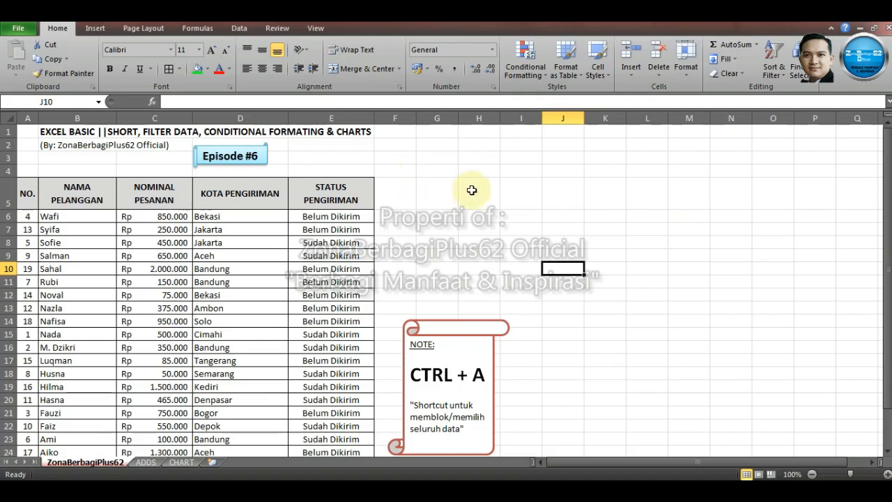
Sort the customer order table by NAMA PELANGGAN in ascending A to Z order
{"action": "left_click", "coordinate": [429, 185]}
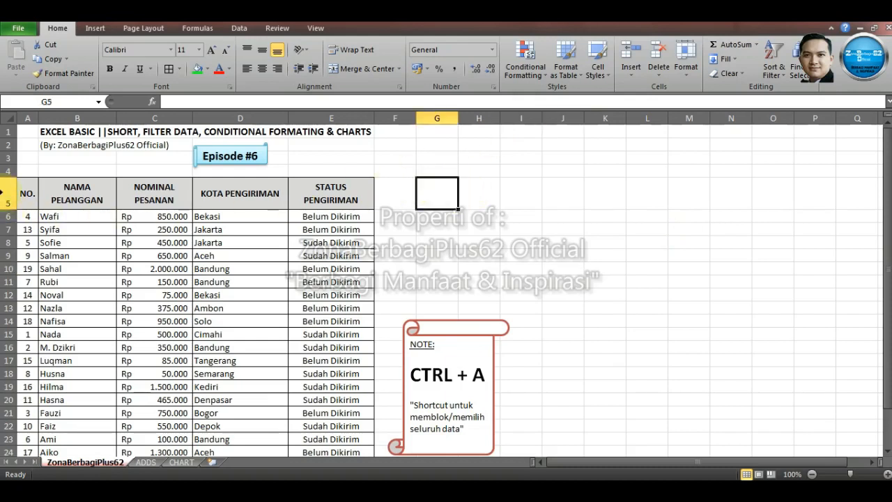
{"action": "left_click", "coordinate": [30, 190]}
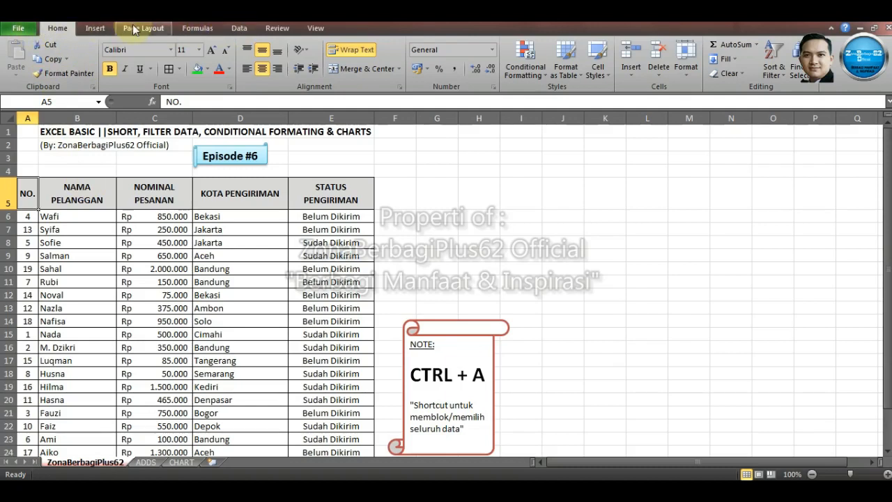
{"action": "left_click", "coordinate": [244, 28]}
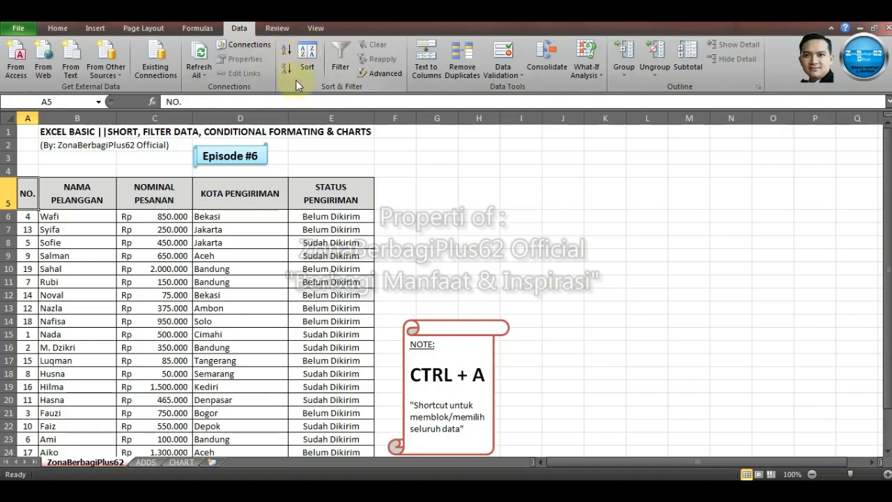
{"action": "left_click", "coordinate": [287, 52]}
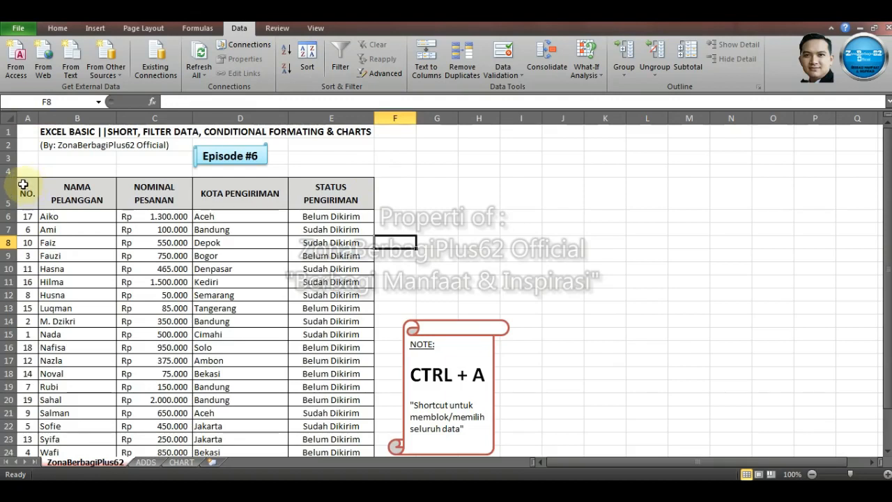
Select the whole order table A5:E24 and sort it by the NO. column from smallest to largest
{"action": "left_click", "coordinate": [23, 184]}
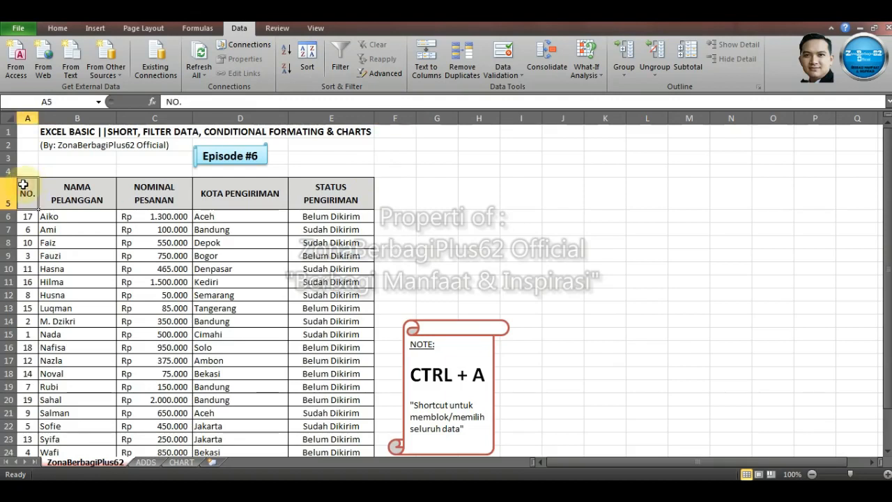
{"action": "left_click_drag", "start_coordinate": [23, 184], "coordinate": [356, 423]}
{"action": "scroll", "coordinate": [319, 354], "scroll_direction": "up", "scroll_amount": 1}
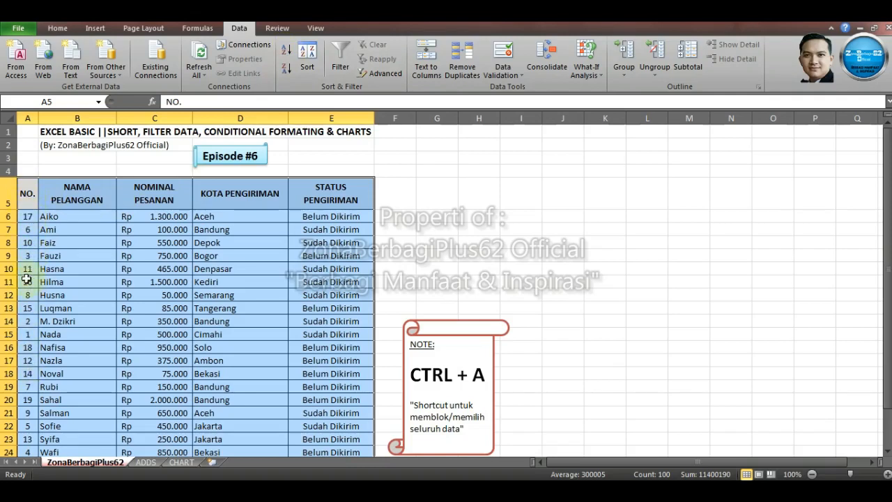
{"action": "left_click", "coordinate": [285, 54]}
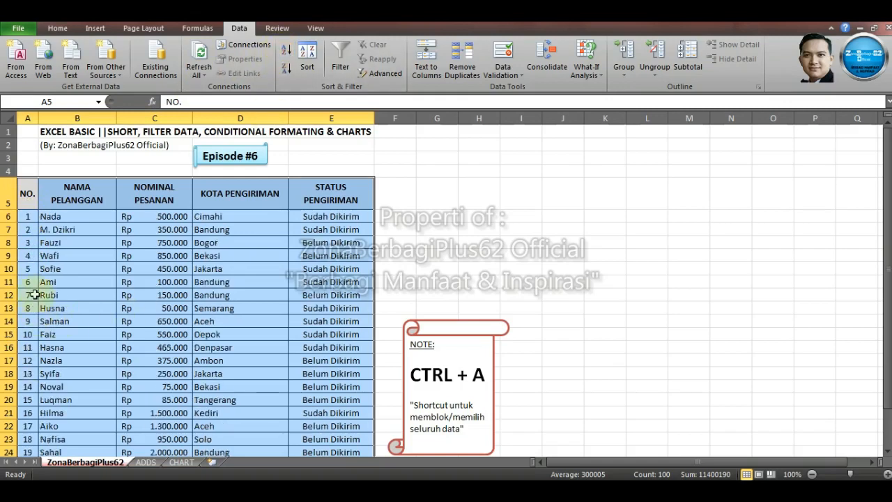
{"action": "scroll", "coordinate": [44, 242], "scroll_direction": "down", "scroll_amount": 1}
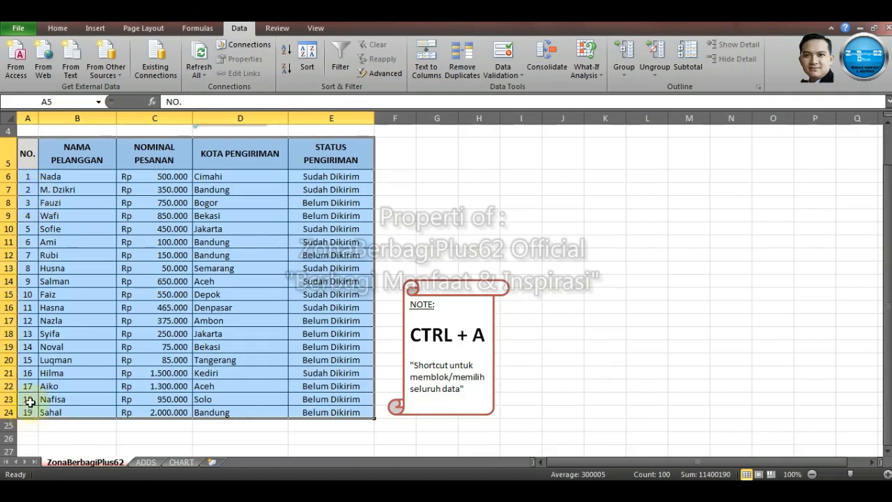
{"action": "scroll", "coordinate": [30, 402], "scroll_direction": "up", "scroll_amount": 1}
{"action": "scroll", "coordinate": [26, 216], "scroll_direction": "down", "scroll_amount": 2}
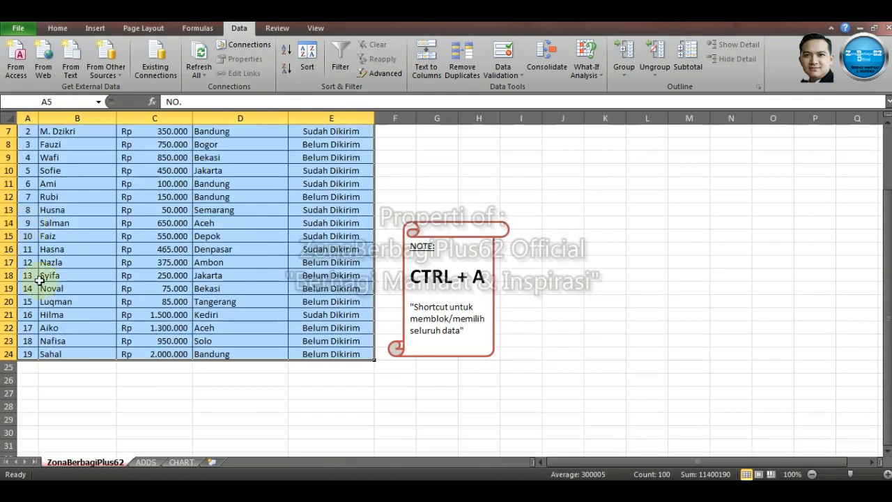
{"action": "scroll", "coordinate": [28, 355], "scroll_direction": "up", "scroll_amount": 2}
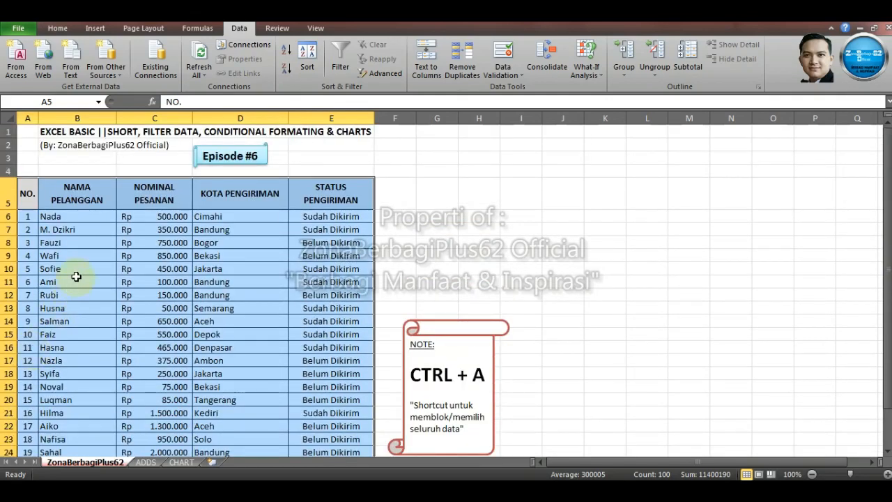
Sort the selected order table by NO. from largest to smallest, and clear the table selection
{"action": "left_click", "coordinate": [284, 72]}
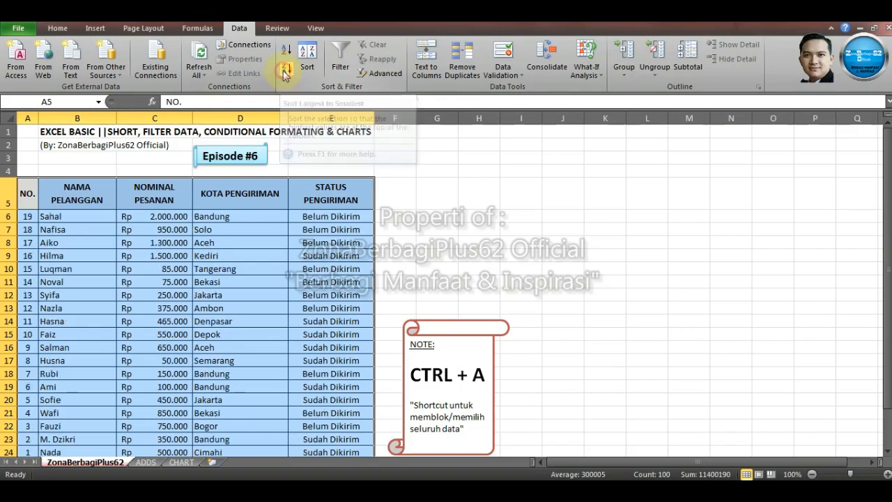
{"action": "scroll", "coordinate": [23, 249], "scroll_direction": "down", "scroll_amount": 1}
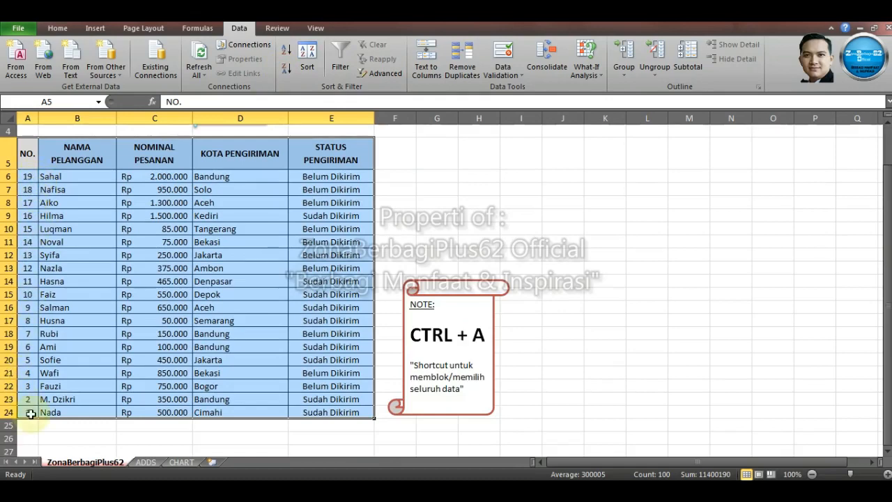
{"action": "scroll", "coordinate": [31, 413], "scroll_direction": "up", "scroll_amount": 1}
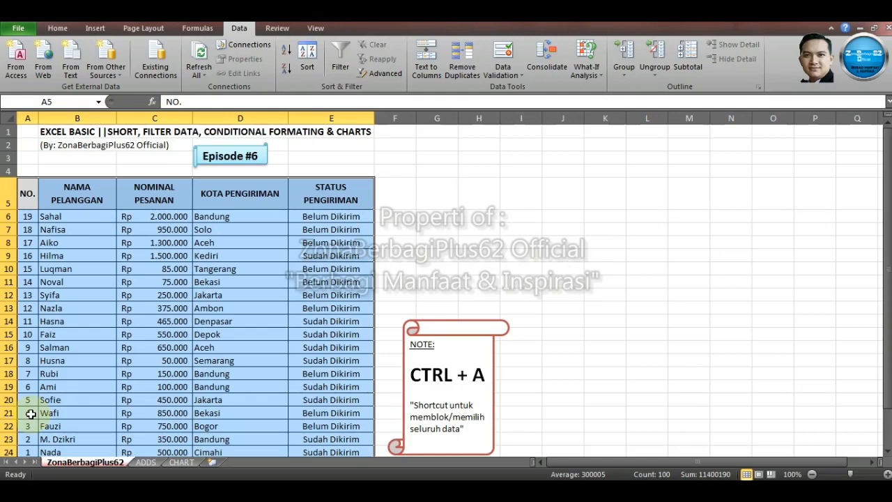
{"action": "left_click", "coordinate": [422, 178]}
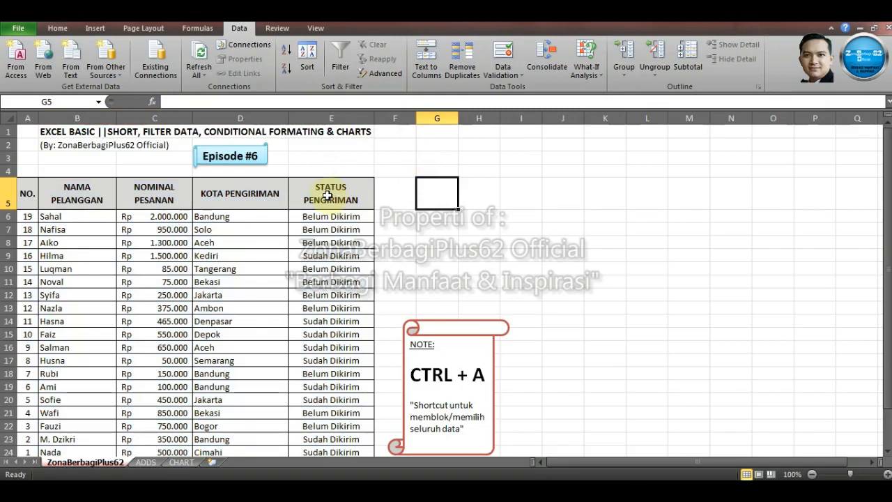
Select the entire table including its header row and sort it by NO. in ascending order
{"action": "left_click_drag", "start_coordinate": [27, 188], "coordinate": [315, 209]}
{"action": "key", "text": "ctrl+a"}
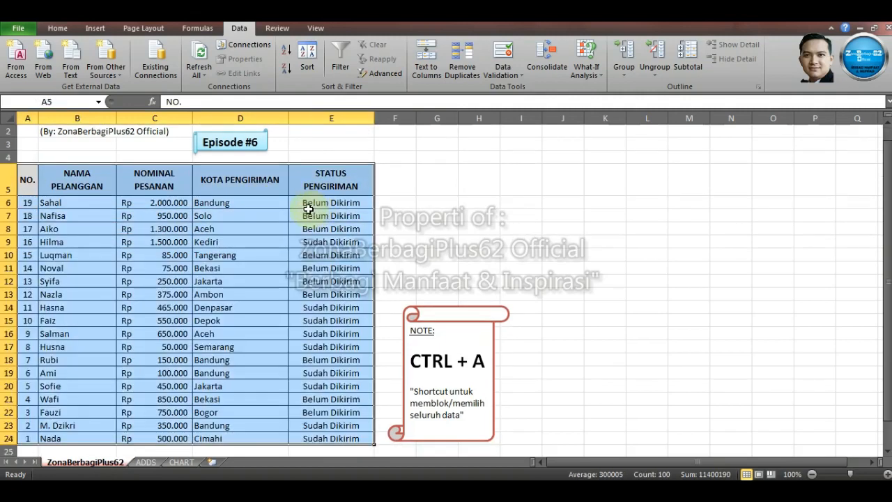
{"action": "left_click", "coordinate": [285, 54]}
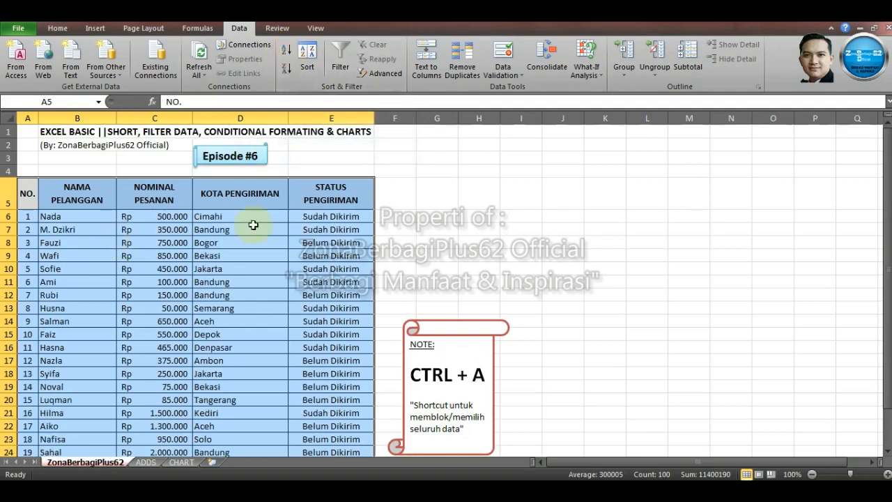
{"action": "left_click", "coordinate": [353, 229]}
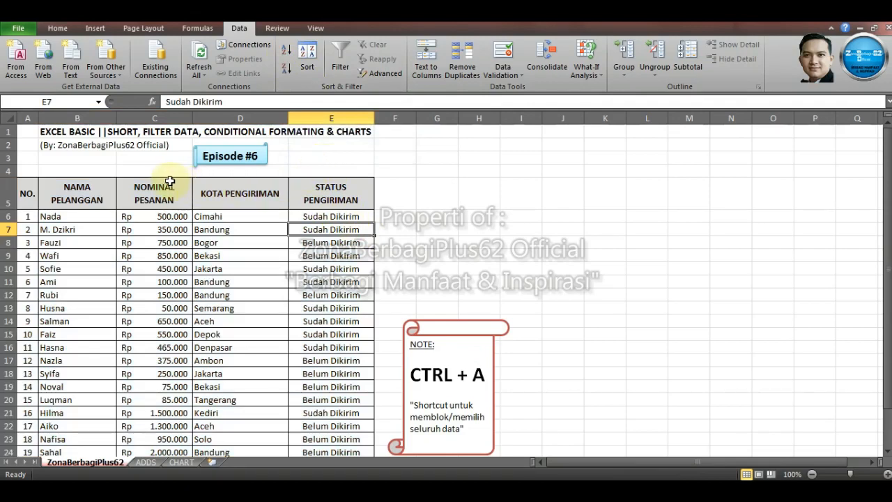
{"action": "left_click", "coordinate": [87, 194]}
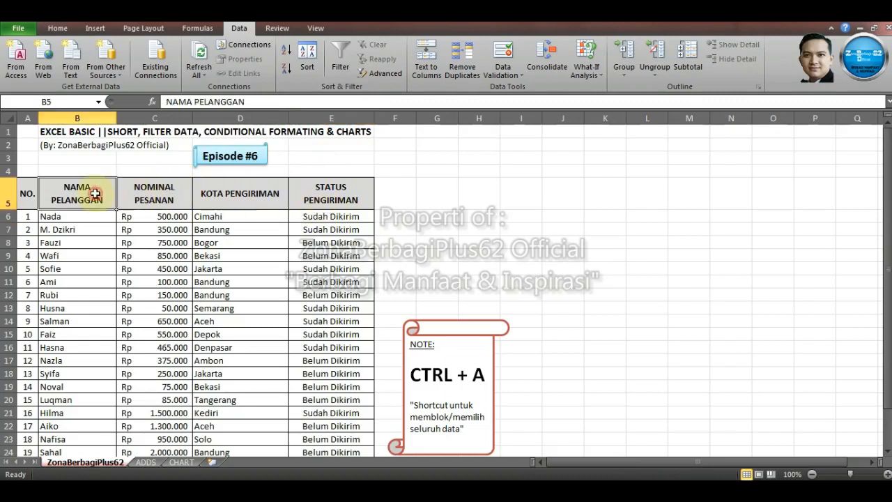
{"action": "left_click", "coordinate": [155, 197]}
{"action": "left_click", "coordinate": [234, 196]}
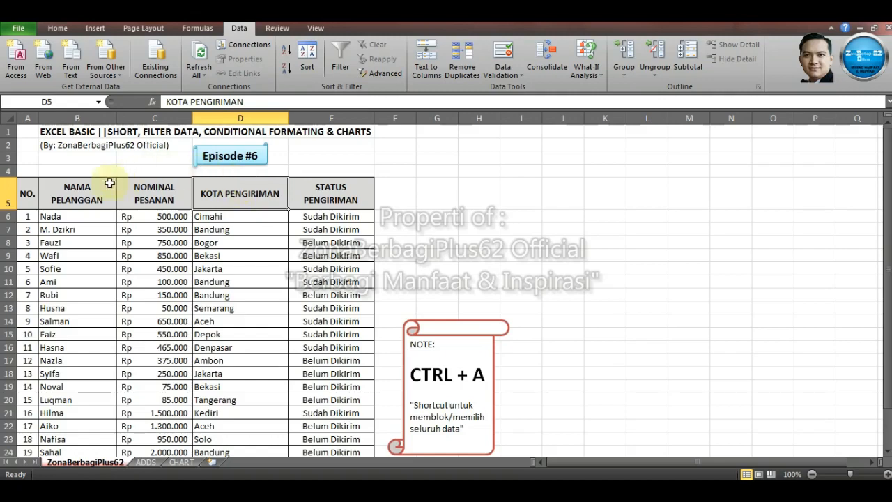
Open the custom Sort settings for the whole order table with its first row treated as headers
{"action": "left_click", "coordinate": [28, 183]}
{"action": "key", "text": "ctrl+a"}
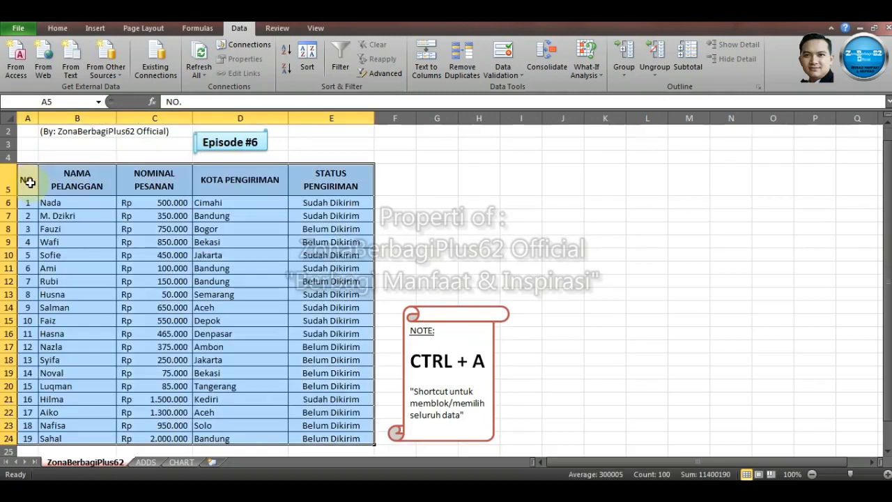
{"action": "left_click", "coordinate": [309, 67]}
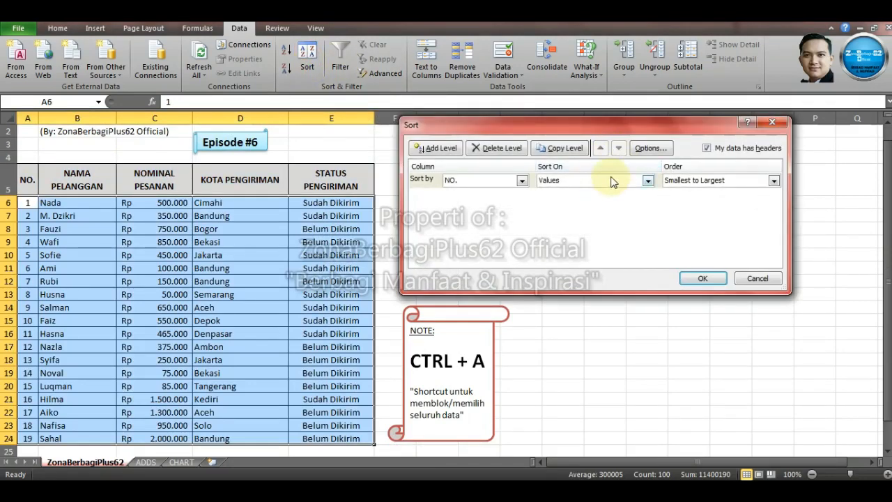
{"action": "left_click", "coordinate": [706, 148]}
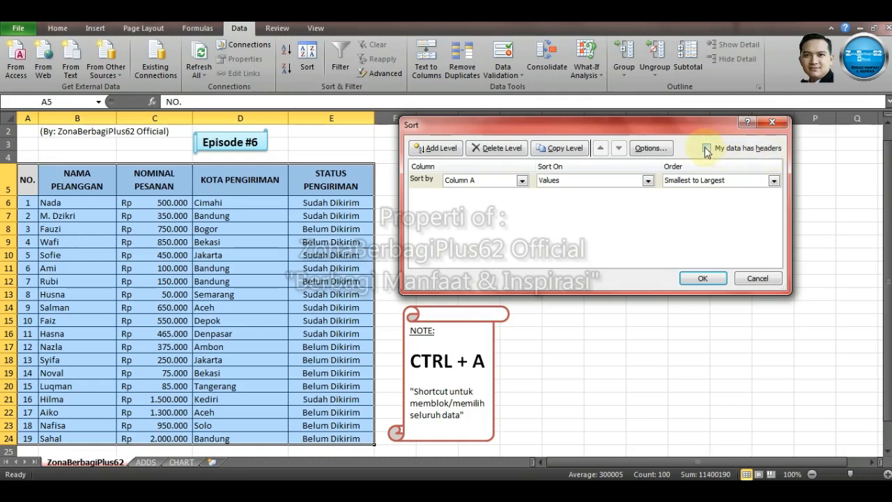
{"action": "left_click", "coordinate": [705, 149]}
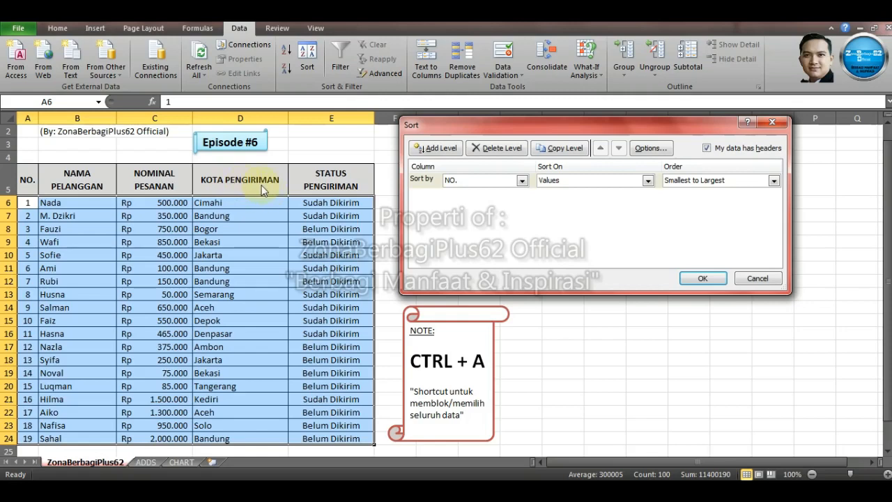
Sort the table by KOTA PENGIRIMAN on values, A to Z, and deselect the table
{"action": "left_click", "coordinate": [521, 180]}
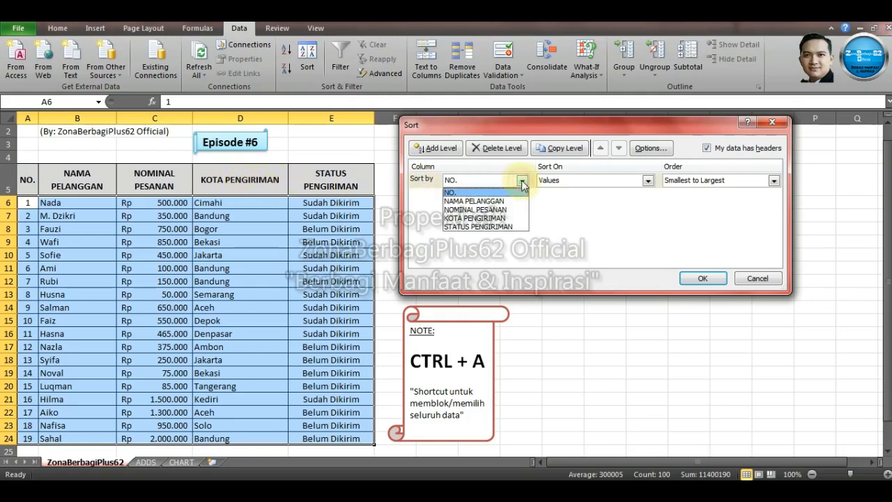
{"action": "left_click", "coordinate": [498, 218]}
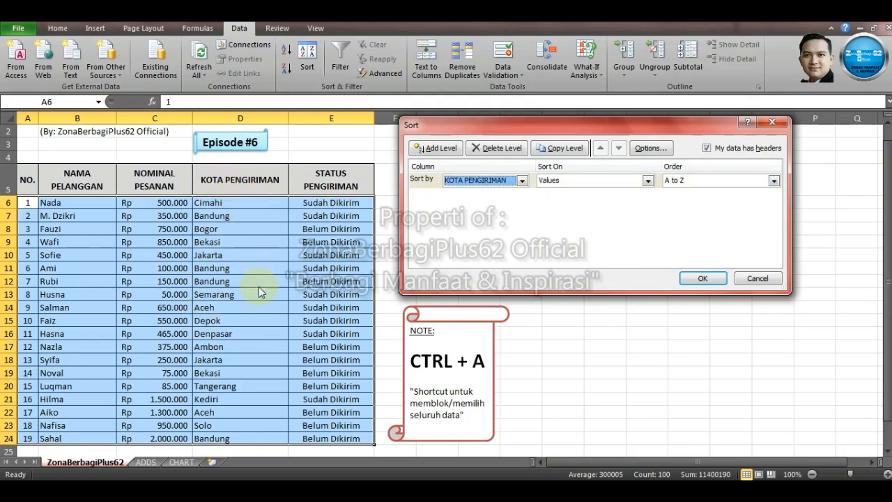
{"action": "left_click", "coordinate": [704, 278]}
{"action": "left_click", "coordinate": [436, 216]}
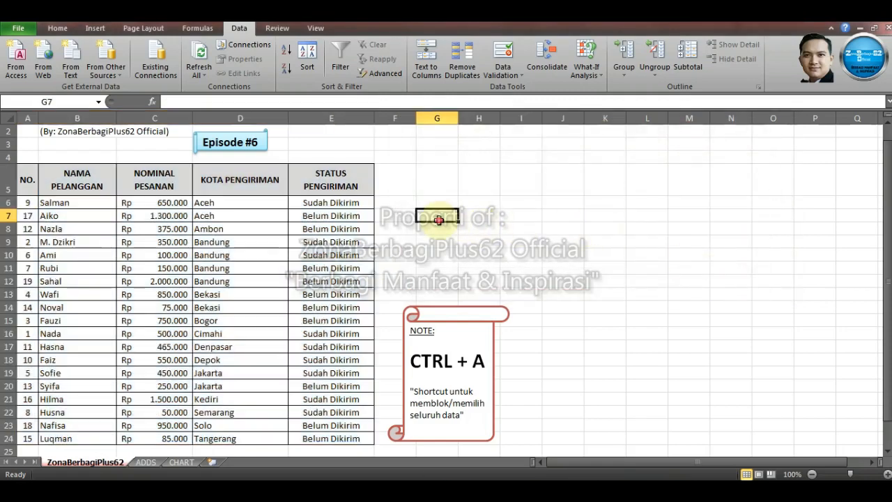
{"action": "scroll", "coordinate": [272, 228], "scroll_direction": "up", "scroll_amount": 1}
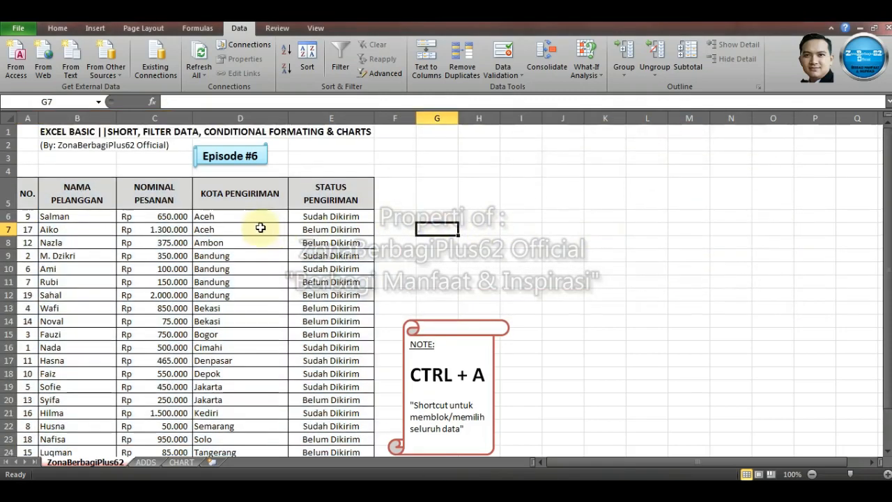
Check the alphabetical order of the KOTA PENGIRIMAN column from its header to the last row
{"action": "left_click", "coordinate": [237, 196]}
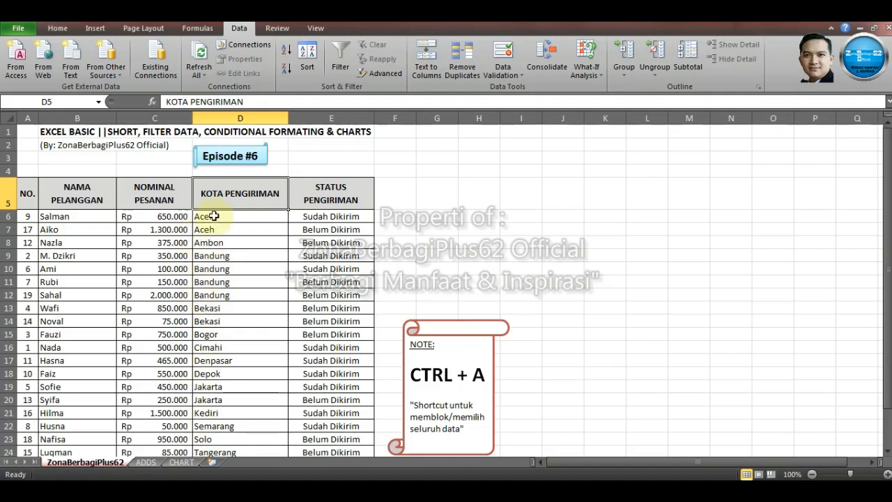
{"action": "scroll", "coordinate": [207, 358], "scroll_direction": "down", "scroll_amount": 1}
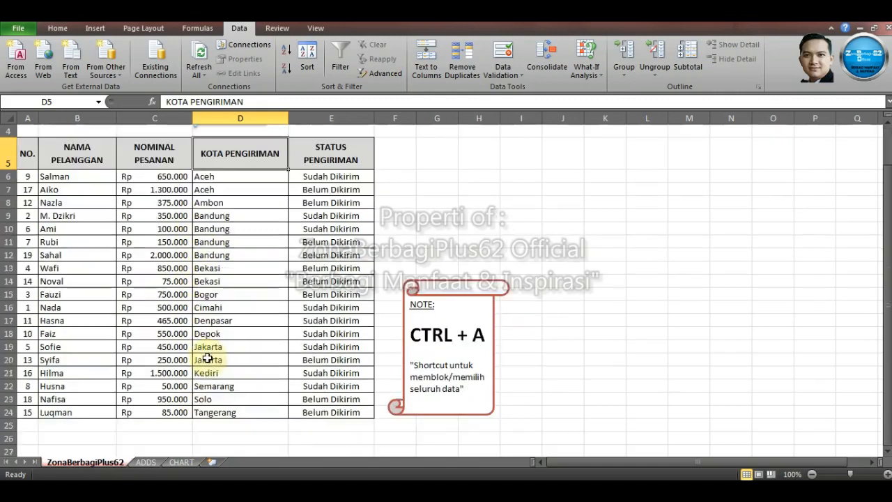
{"action": "left_click", "coordinate": [209, 412]}
{"action": "scroll", "coordinate": [223, 341], "scroll_direction": "up", "scroll_amount": 1}
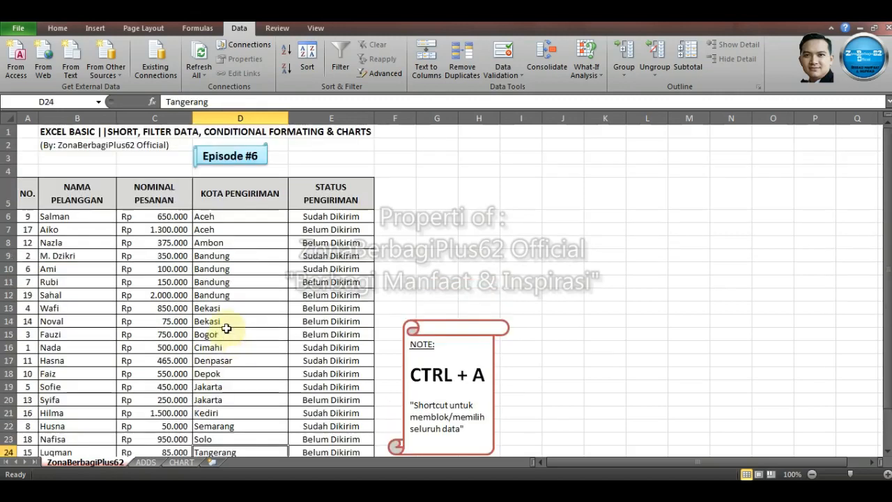
{"action": "left_click", "coordinate": [259, 201]}
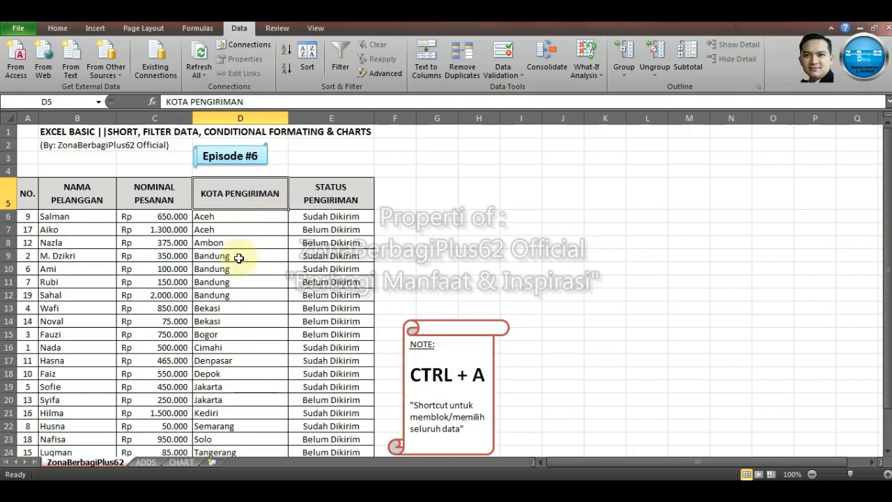
{"action": "left_click", "coordinate": [239, 220]}
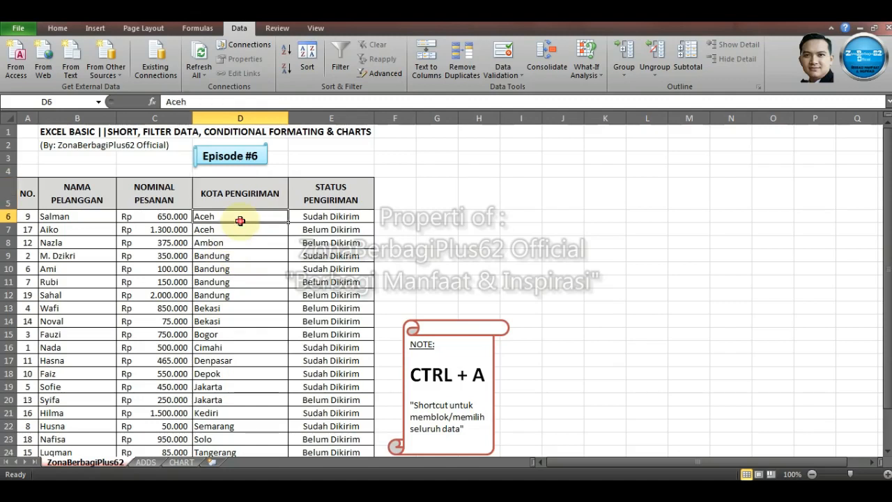
{"action": "left_click", "coordinate": [255, 187]}
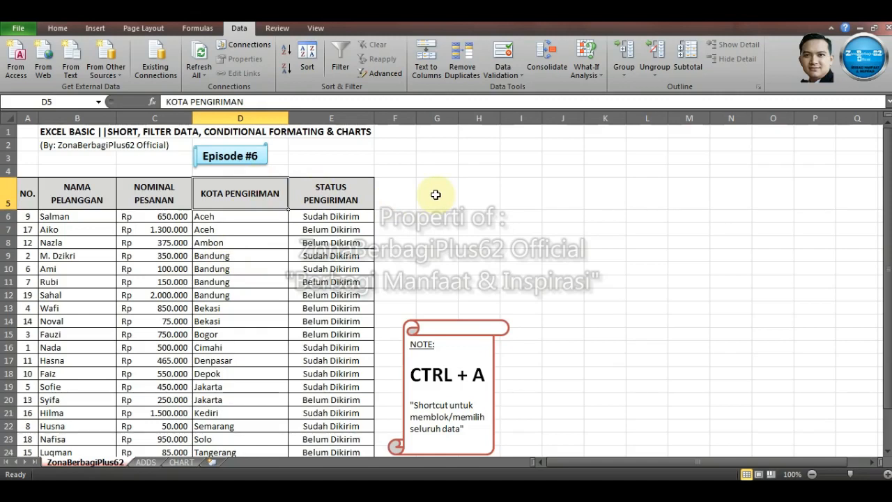
Undo the sort by KOTA PENGIRIMAN
{"action": "key", "text": "ctrl+z"}
{"action": "left_click", "coordinate": [451, 225]}
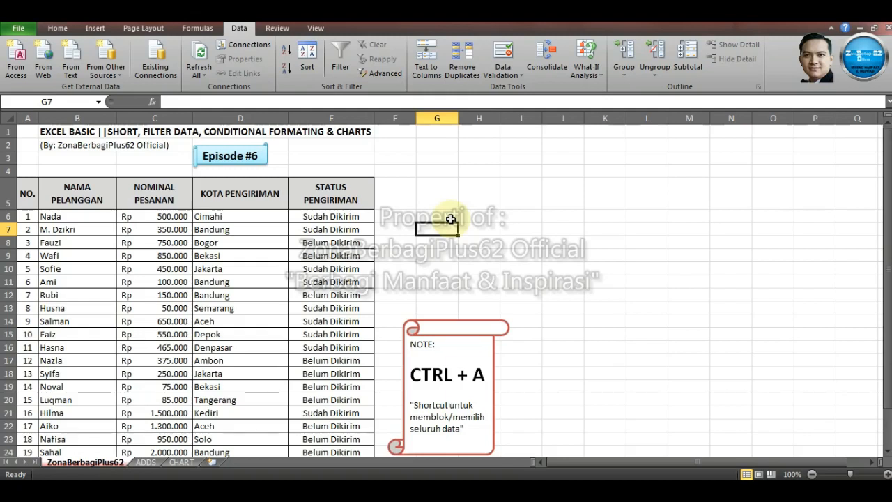
{"action": "left_click", "coordinate": [379, 190]}
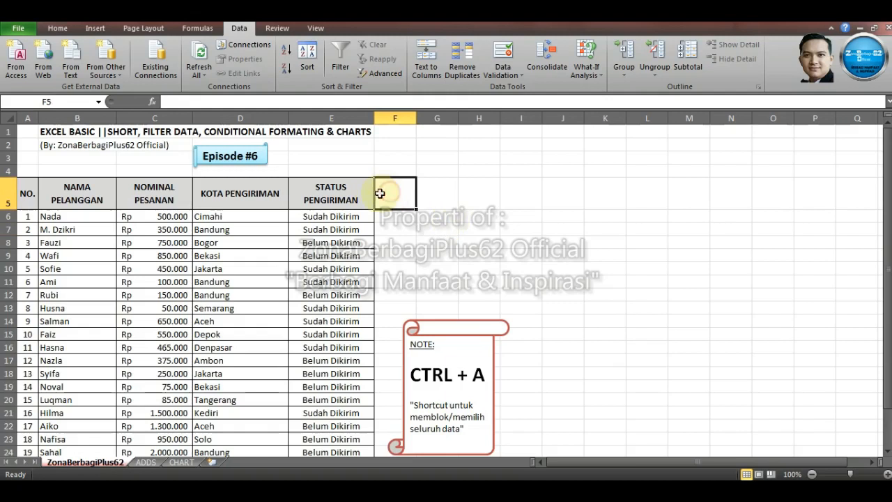
Turn on filtering for the order table from its NAMA PELANGGAN header cell
{"action": "left_click", "coordinate": [90, 199]}
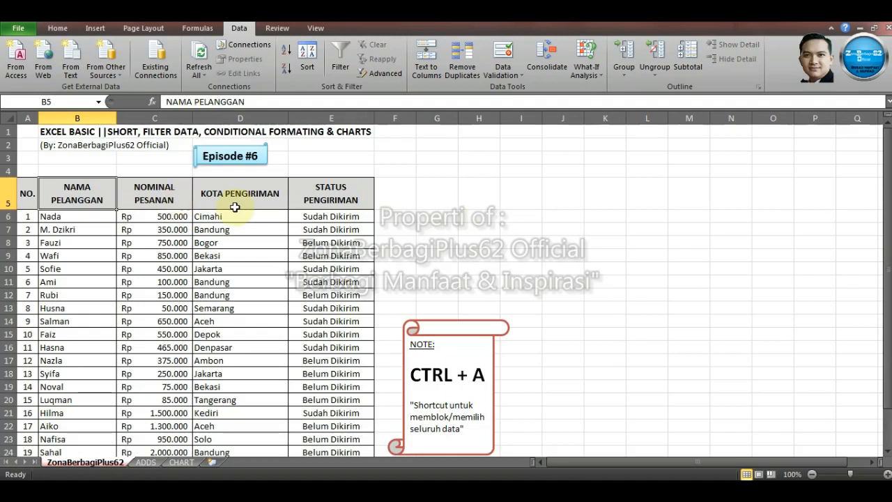
{"action": "left_click", "coordinate": [85, 231]}
{"action": "left_click", "coordinate": [89, 195]}
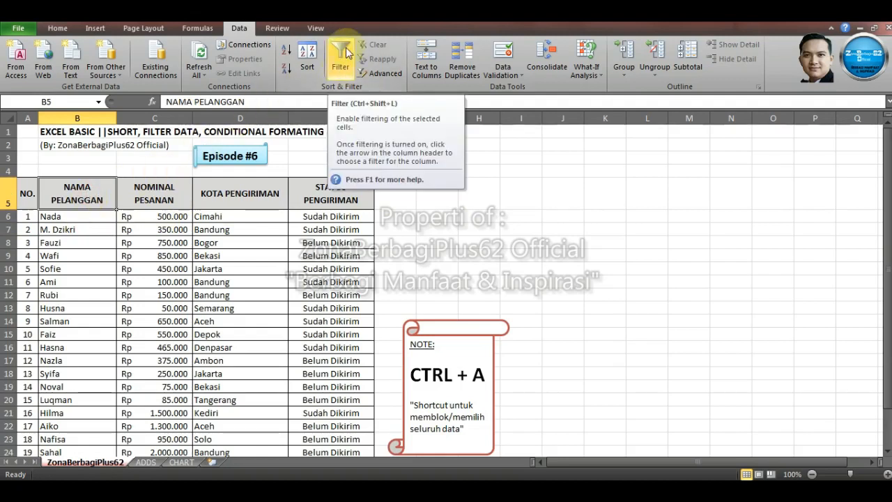
{"action": "left_click", "coordinate": [343, 75]}
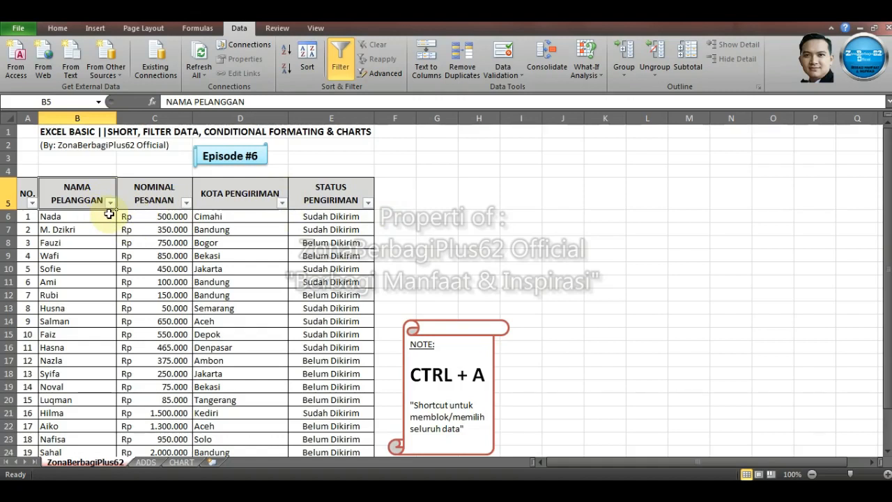
Filter the NOMINAL PESANAN column to show only the amounts Rp50.000, Rp100.000 and Rp450.000
{"action": "left_click", "coordinate": [130, 195]}
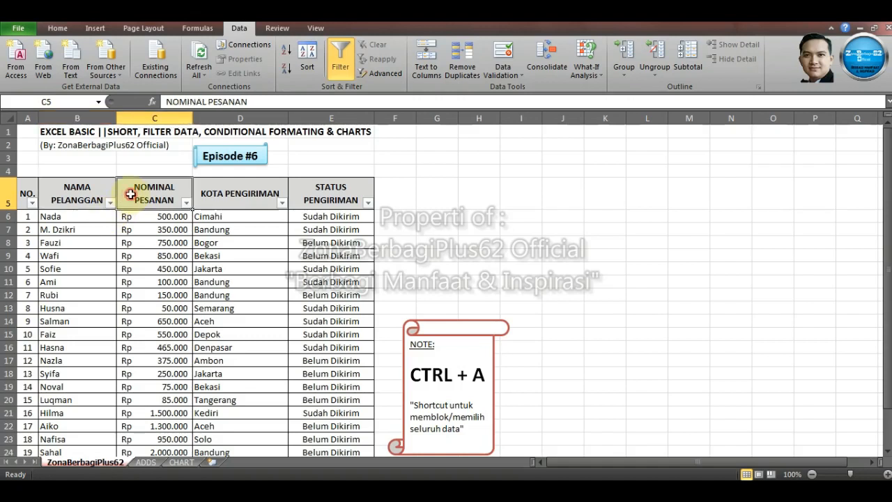
{"action": "left_click", "coordinate": [186, 204]}
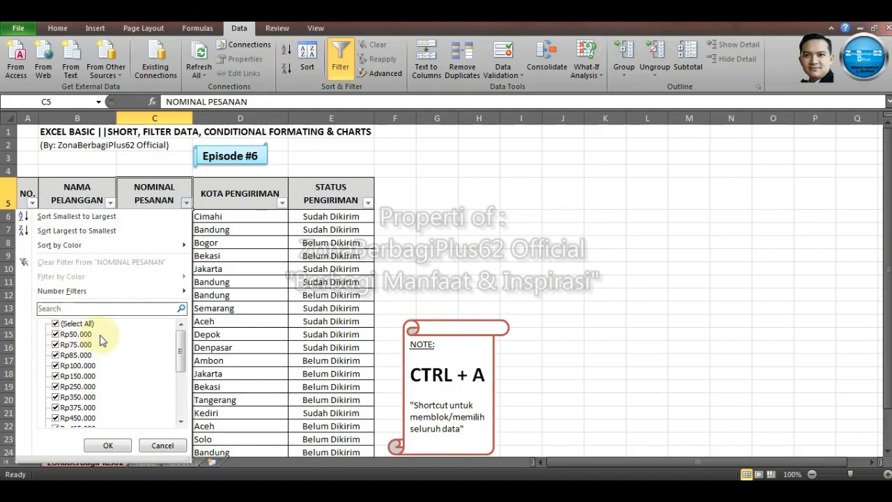
{"action": "left_click", "coordinate": [55, 325]}
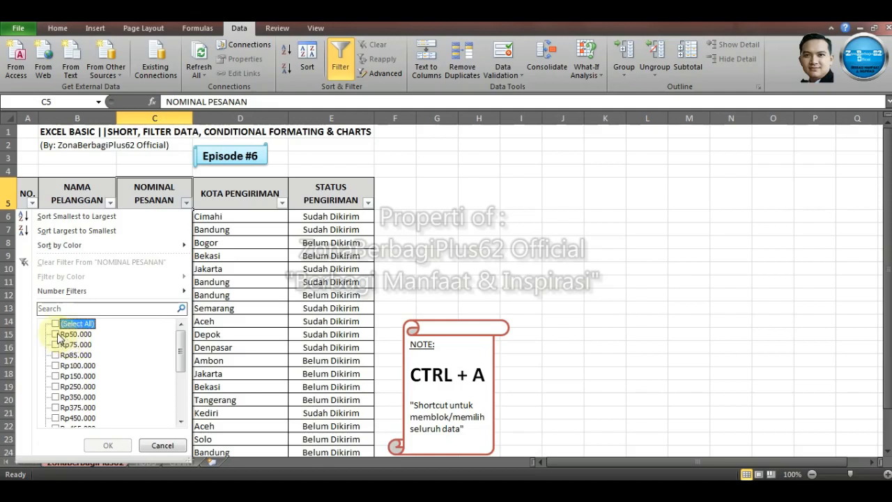
{"action": "left_click", "coordinate": [56, 334]}
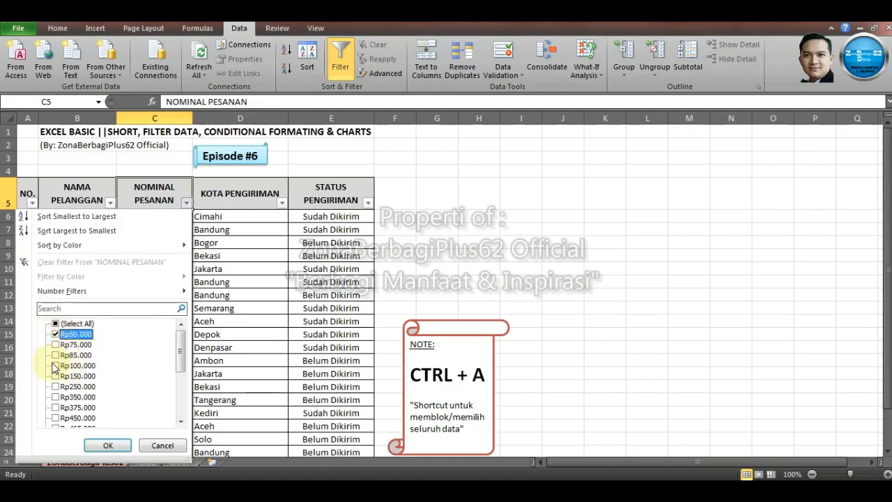
{"action": "left_click", "coordinate": [56, 365]}
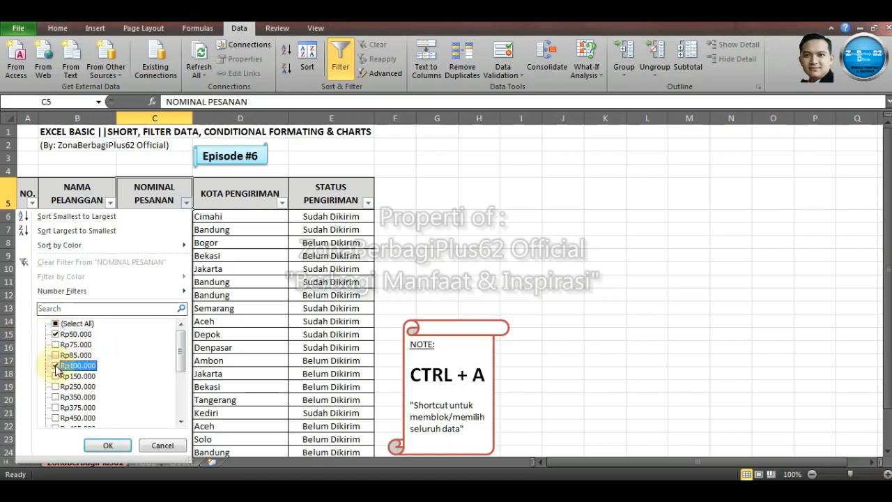
{"action": "left_click", "coordinate": [55, 417]}
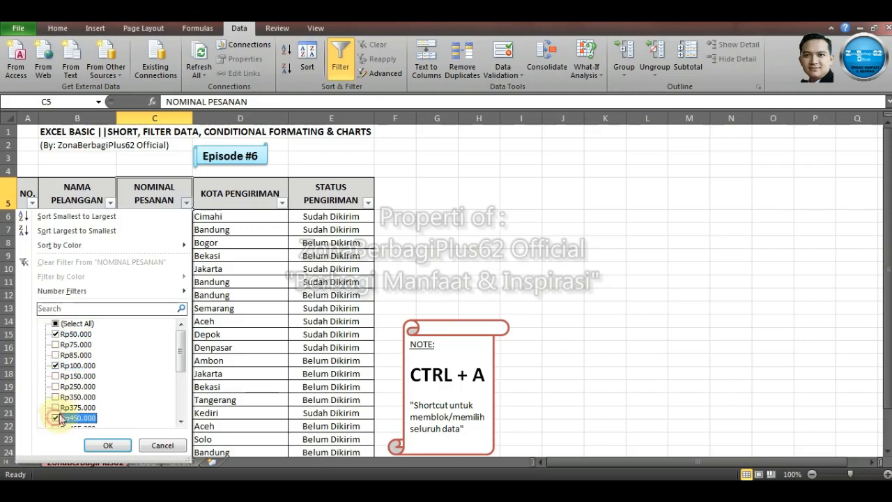
{"action": "left_click", "coordinate": [108, 443]}
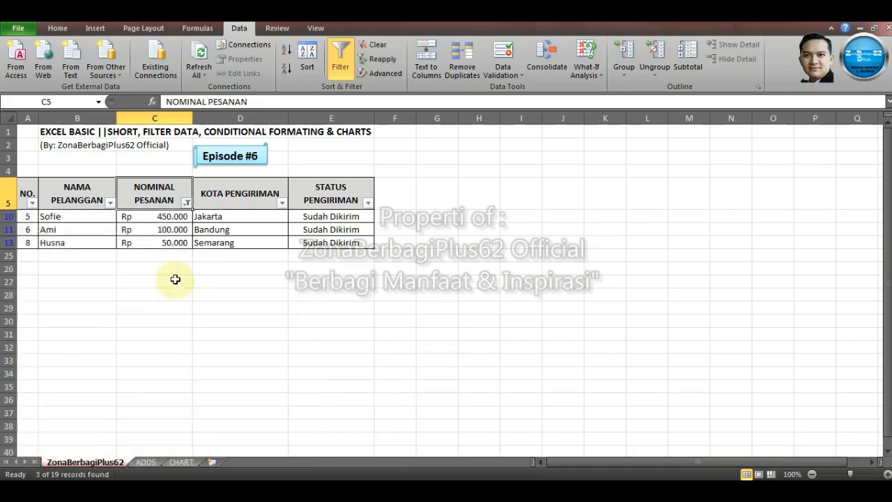
{"action": "left_click", "coordinate": [175, 271]}
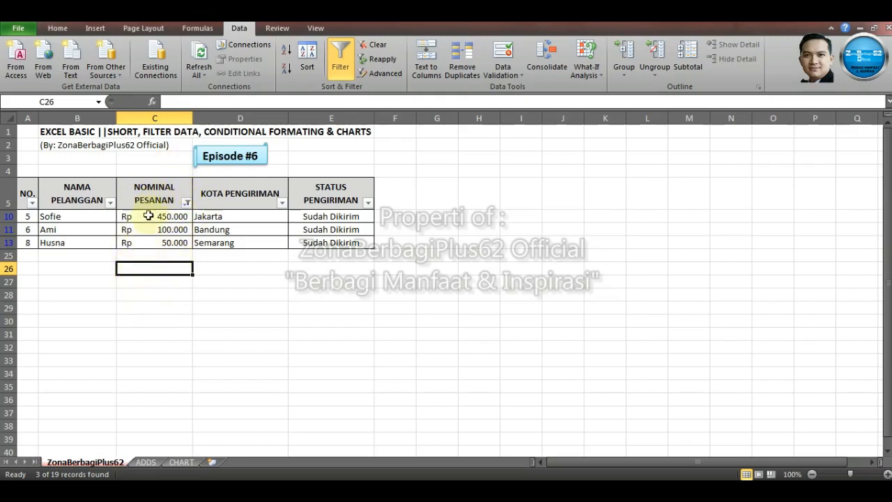
{"action": "left_click", "coordinate": [168, 278]}
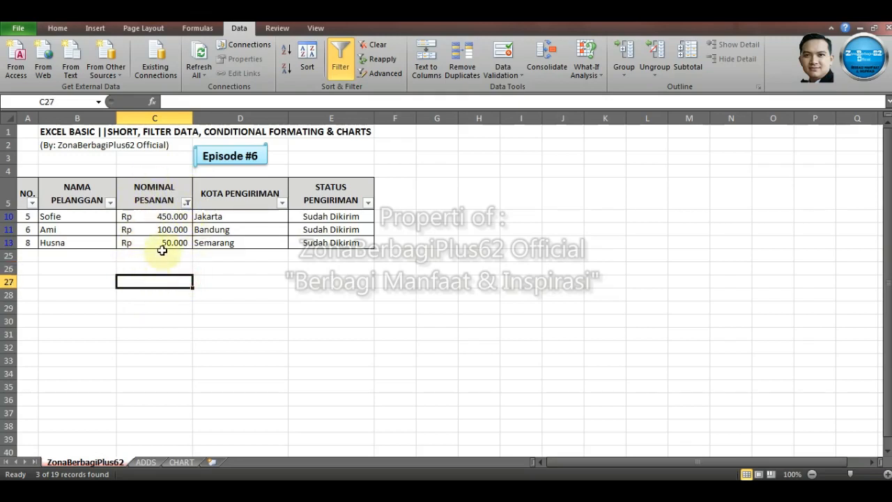
Clear the amount selection filter from the NOMINAL PESANAN column to restore all orders
{"action": "left_click", "coordinate": [187, 203]}
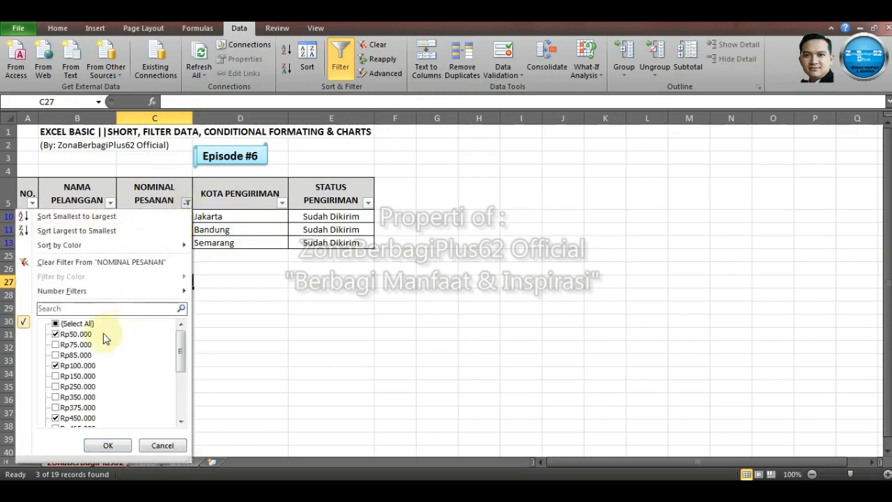
{"action": "left_click", "coordinate": [56, 324]}
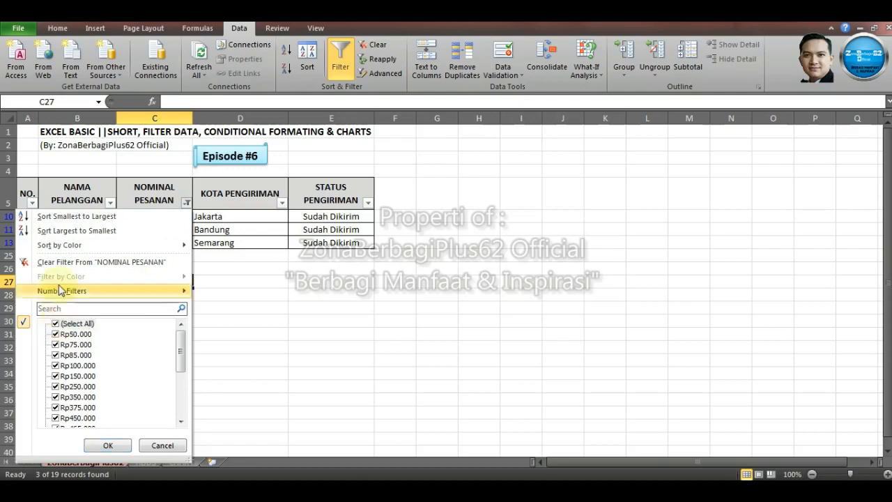
{"action": "left_click", "coordinate": [91, 261]}
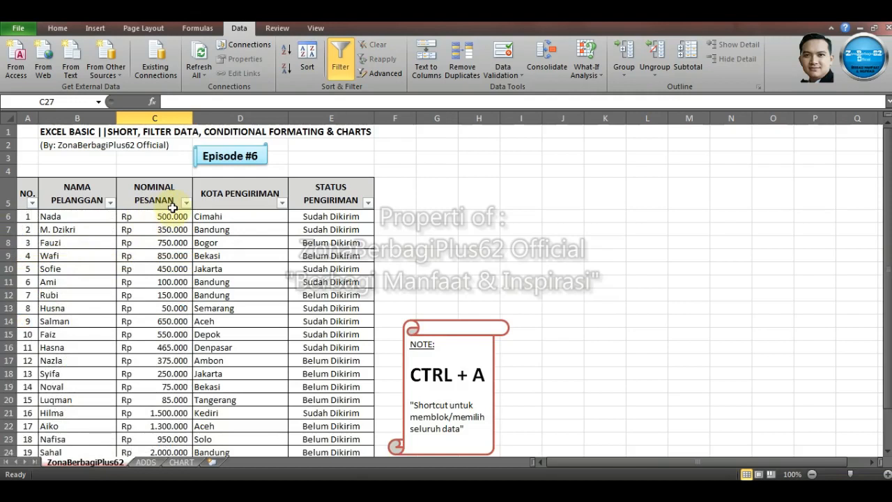
{"action": "left_click", "coordinate": [186, 203]}
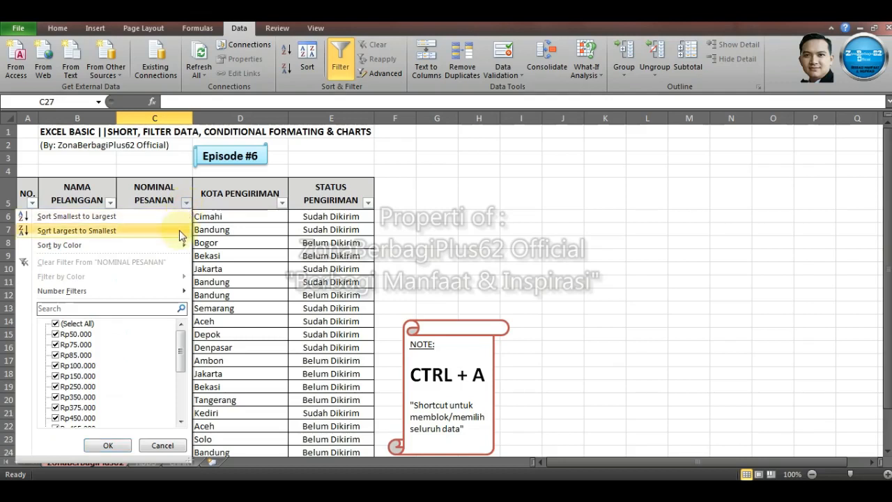
{"action": "mouse_move", "coordinate": [176, 293]}
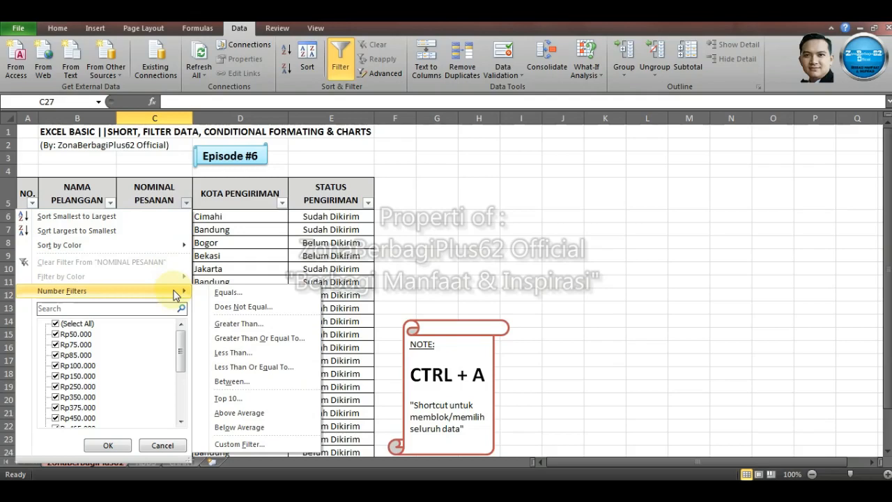
{"action": "left_click", "coordinate": [352, 234]}
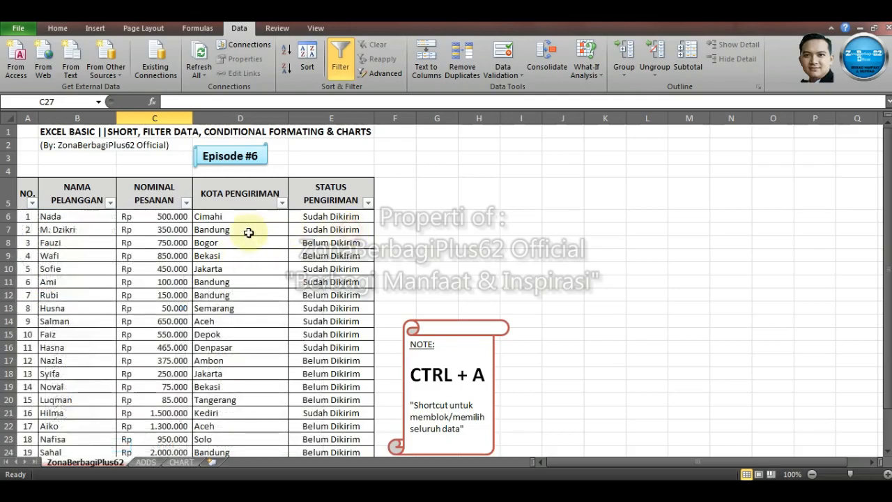
Filter NOMINAL PESANAN with a number filter for amounts greater than 500000 and select the filtered amounts
{"action": "left_click", "coordinate": [172, 217]}
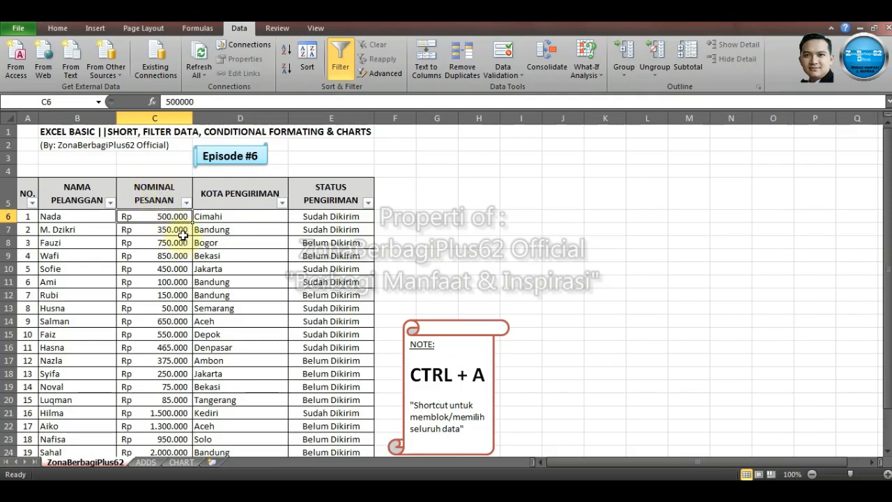
{"action": "left_click", "coordinate": [186, 202]}
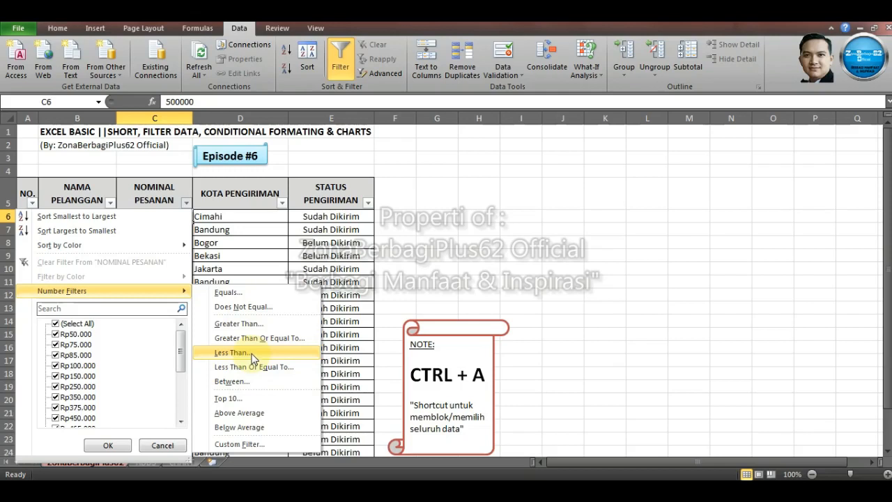
{"action": "left_click", "coordinate": [241, 326]}
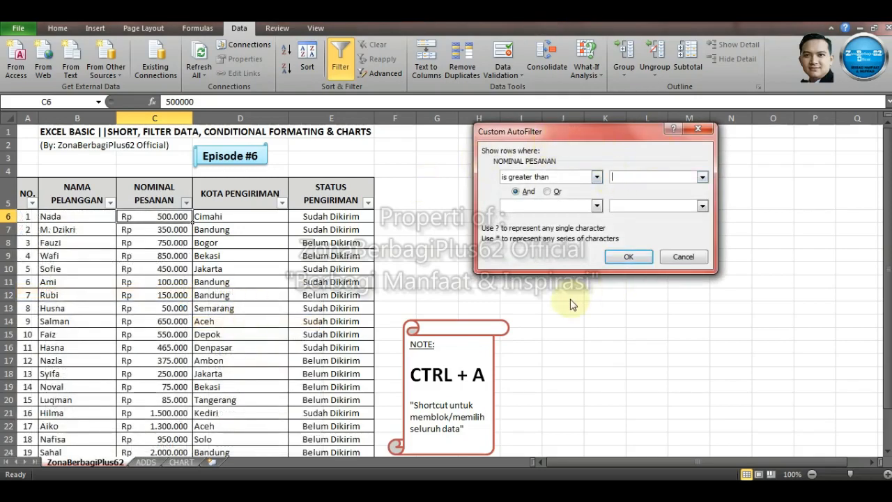
{"action": "type", "text": "500000"}
{"action": "left_click", "coordinate": [619, 258]}
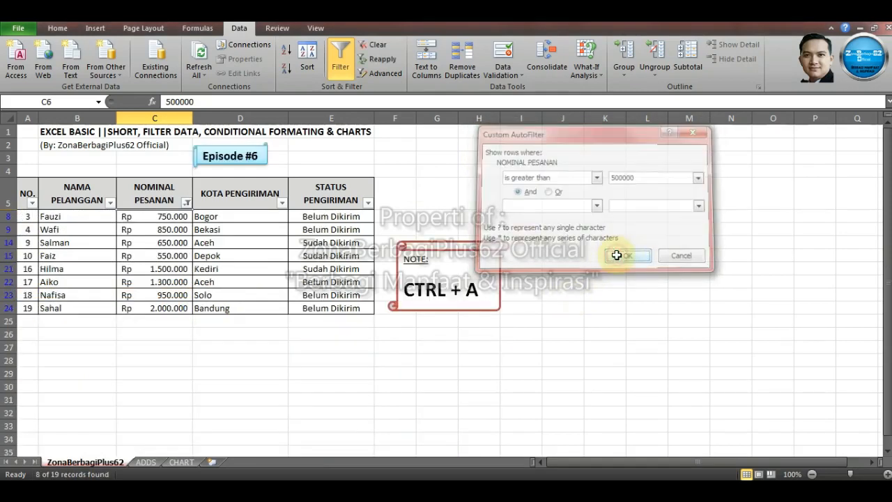
{"action": "left_click", "coordinate": [175, 334]}
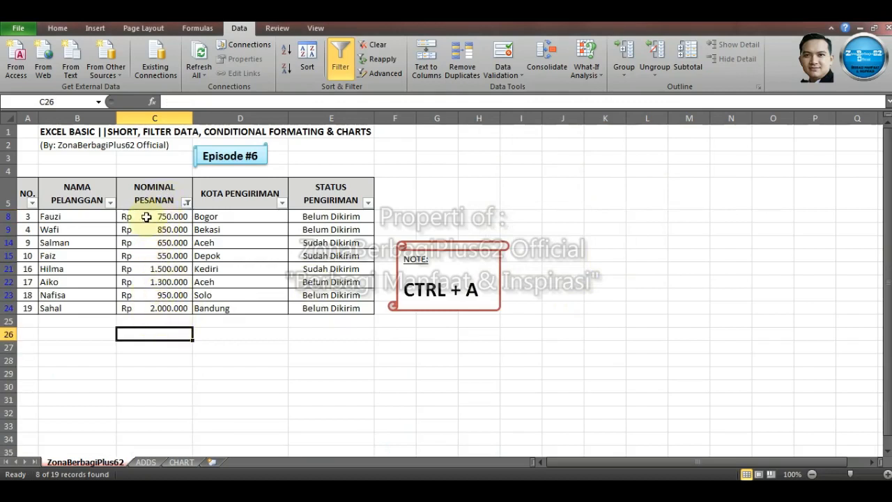
{"action": "left_click_drag", "start_coordinate": [146, 216], "coordinate": [154, 315]}
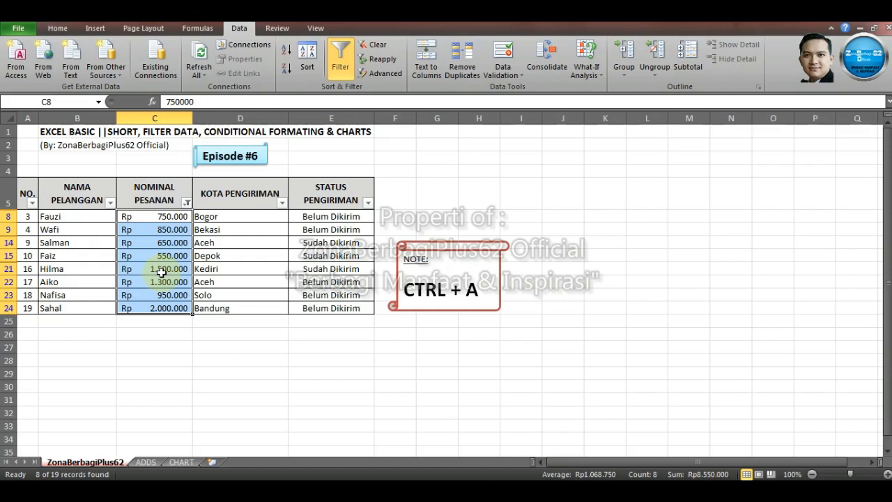
Clear the greater-than filter from NOMINAL PESANAN and deselect the amounts
{"action": "left_click", "coordinate": [186, 203]}
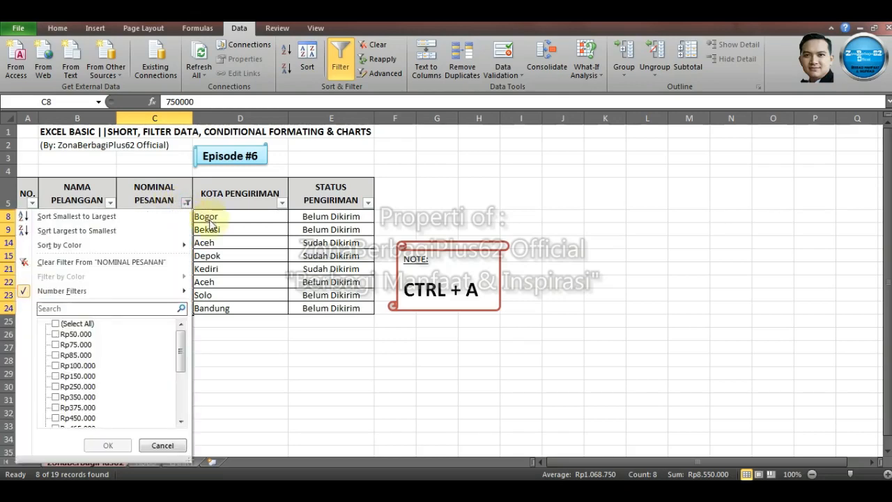
{"action": "left_click", "coordinate": [187, 203]}
{"action": "left_click", "coordinate": [187, 202]}
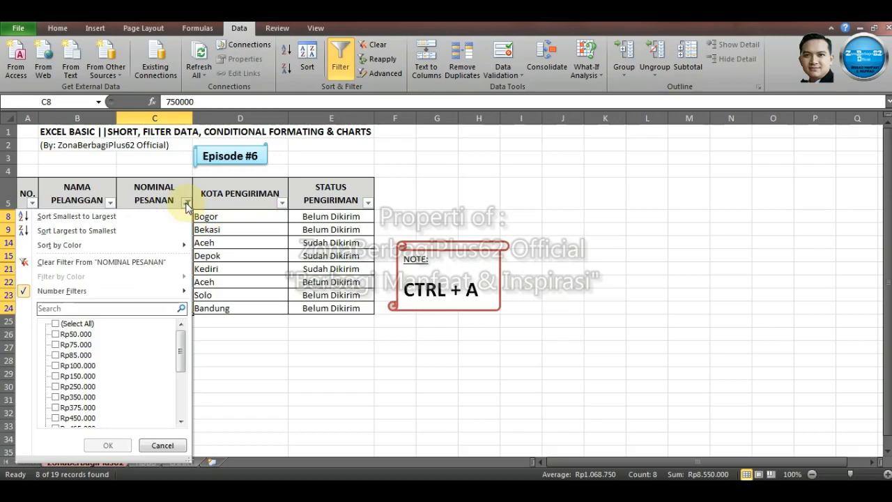
{"action": "left_click", "coordinate": [61, 268]}
{"action": "left_click", "coordinate": [425, 225]}
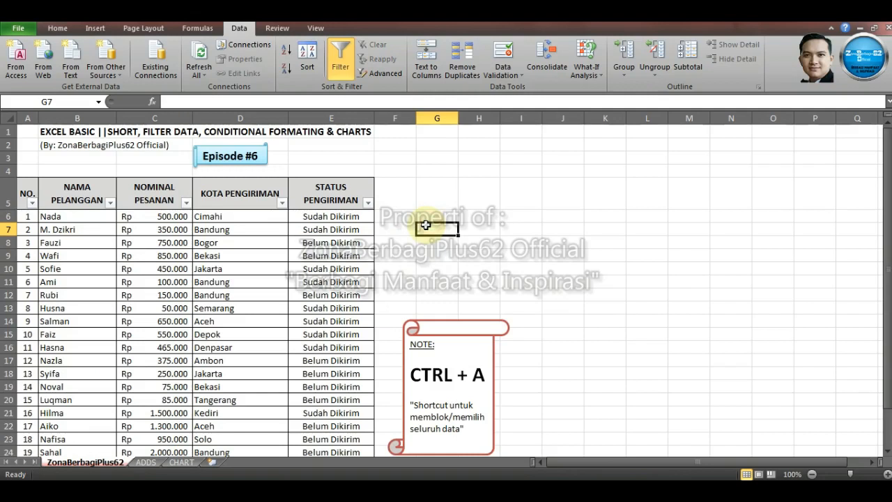
Filter the KOTA PENGIRIMAN column to show only orders delivered to Bandung
{"action": "left_click", "coordinate": [250, 218]}
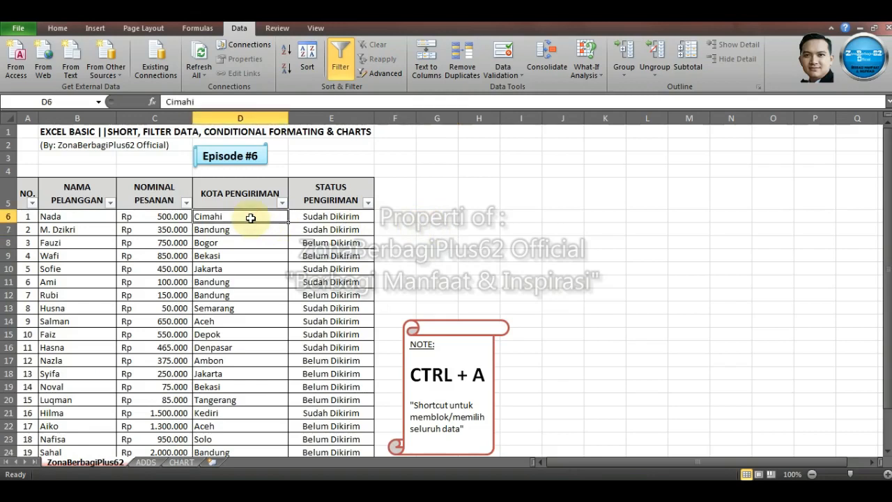
{"action": "scroll", "coordinate": [251, 272], "scroll_direction": "down", "scroll_amount": 1}
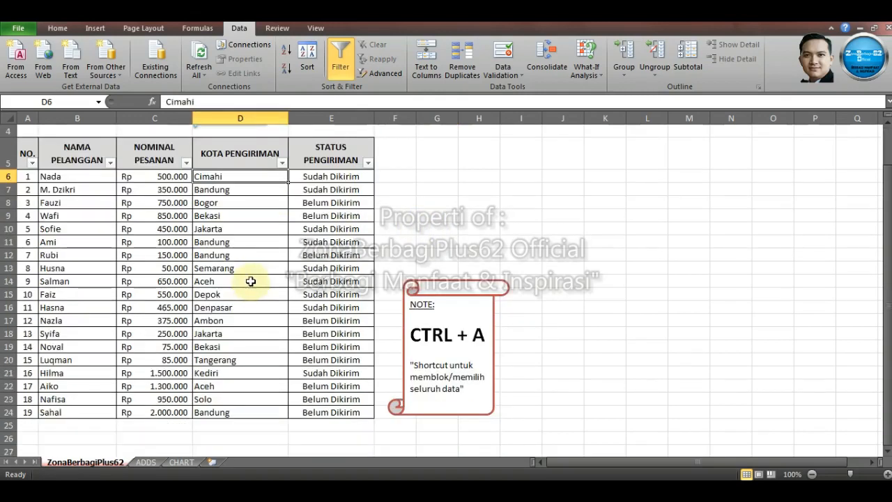
{"action": "scroll", "coordinate": [251, 281], "scroll_direction": "up", "scroll_amount": 1}
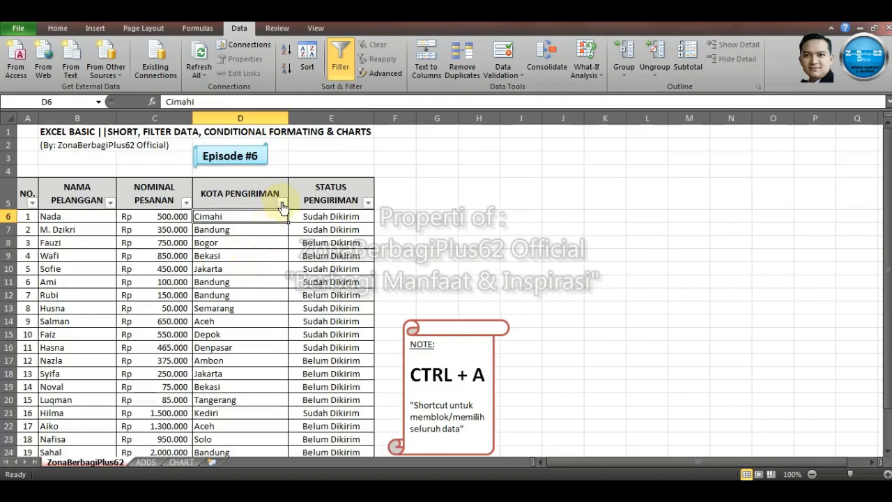
{"action": "left_click", "coordinate": [281, 204]}
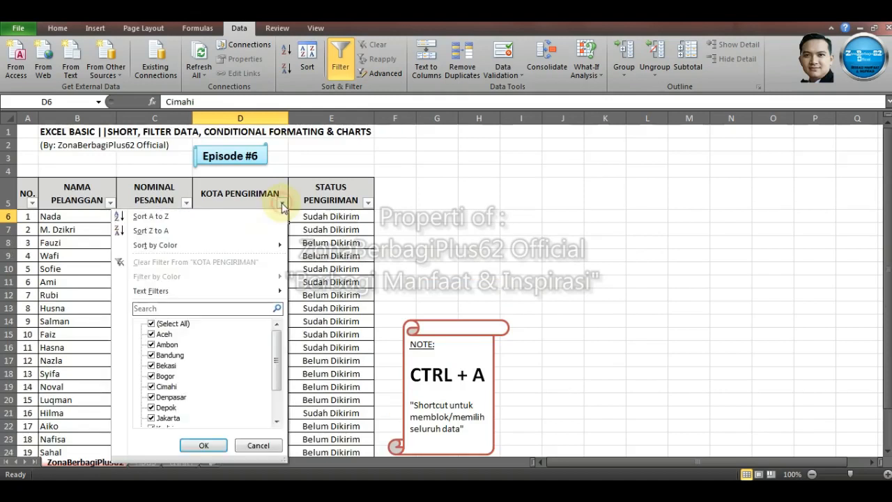
{"action": "left_click", "coordinate": [157, 324]}
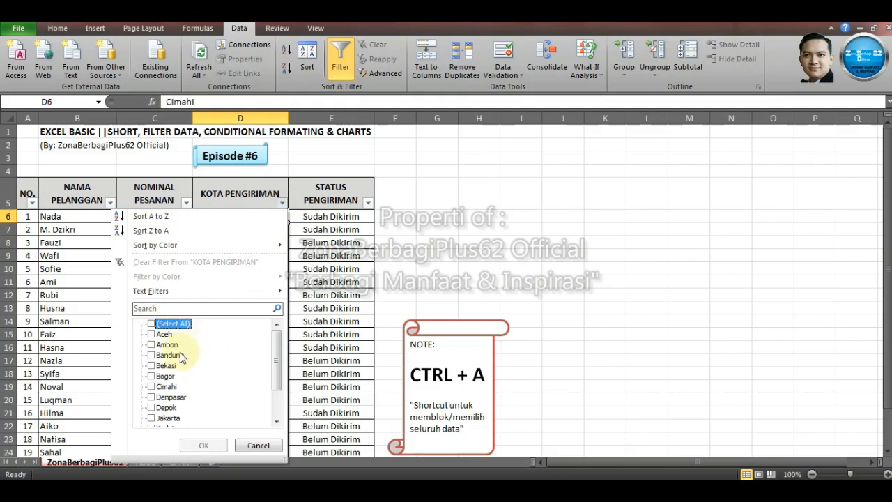
{"action": "left_click", "coordinate": [171, 355]}
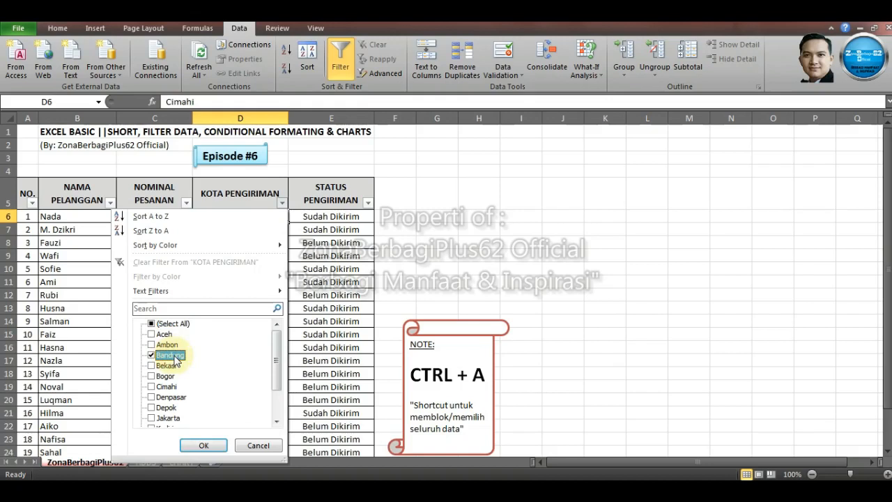
{"action": "left_click", "coordinate": [204, 443]}
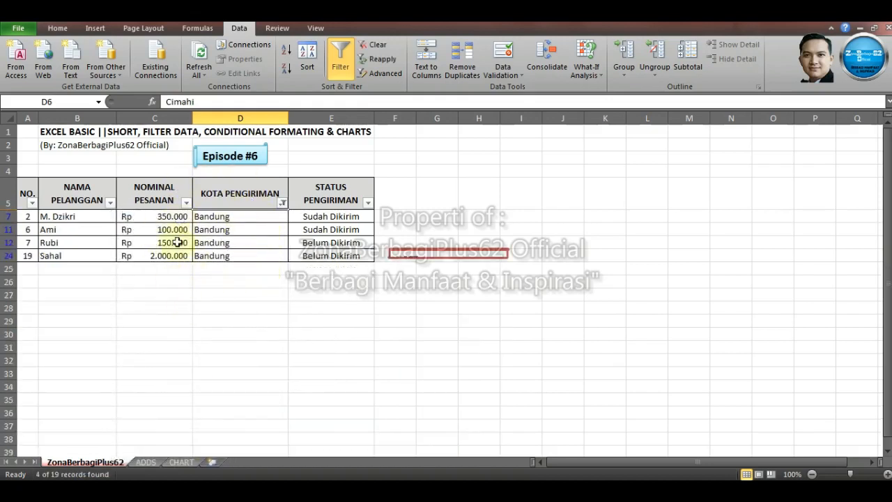
Change the KOTA PENGIRIMAN filter to show only orders delivered to Aceh, Bekasi and Jakarta
{"action": "left_click", "coordinate": [282, 203]}
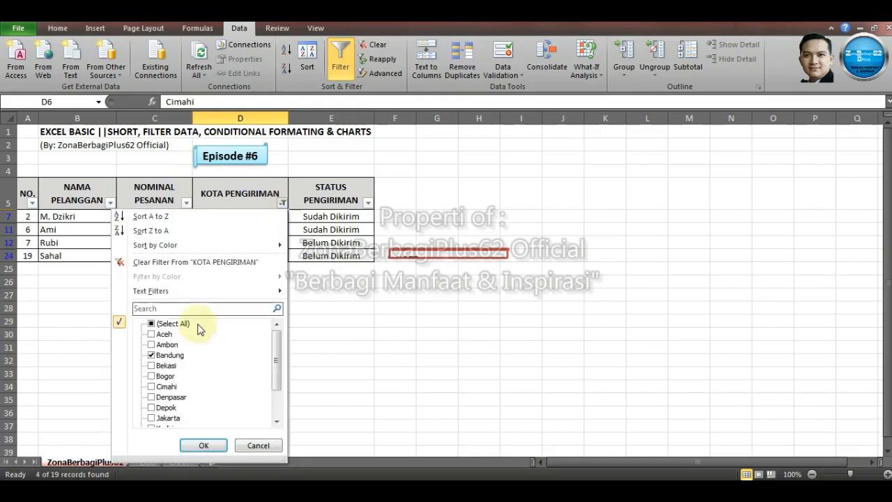
{"action": "left_click", "coordinate": [152, 356]}
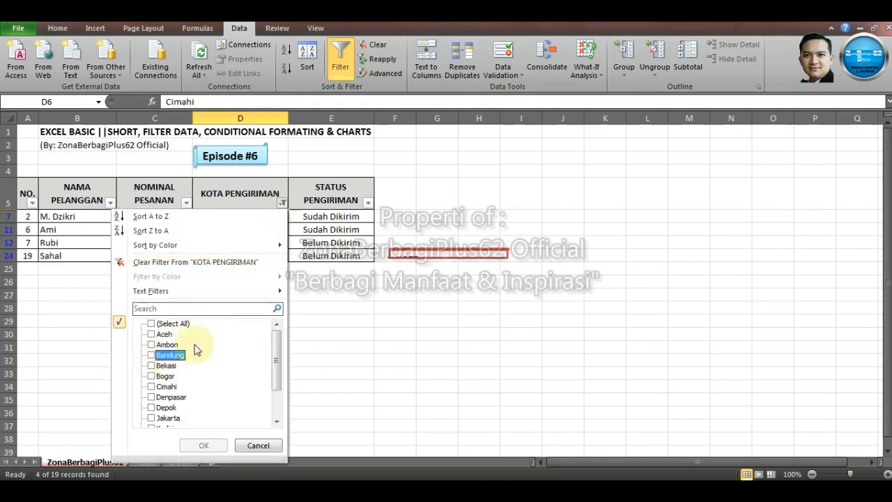
{"action": "left_click", "coordinate": [150, 335]}
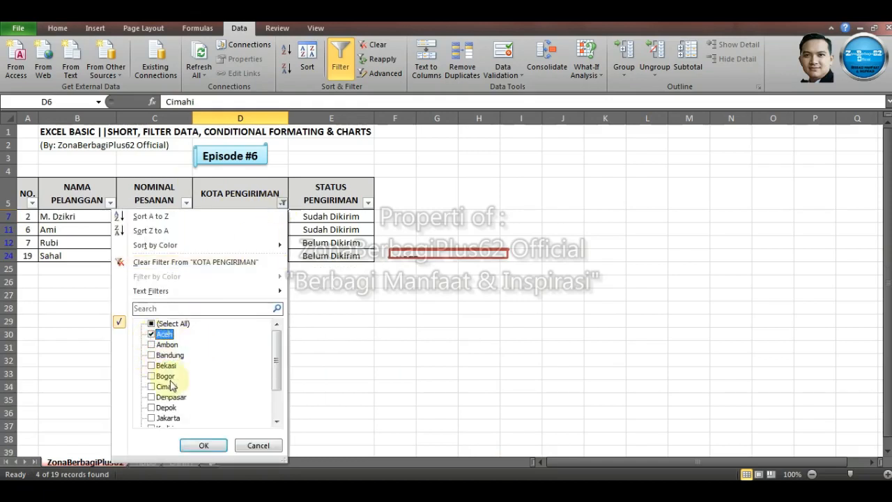
{"action": "left_click", "coordinate": [152, 365]}
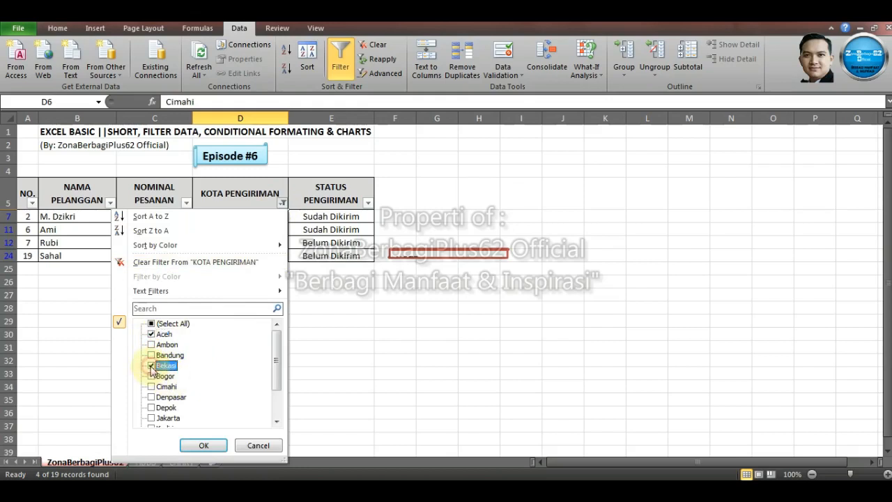
{"action": "left_click", "coordinate": [154, 418]}
{"action": "left_click", "coordinate": [203, 445]}
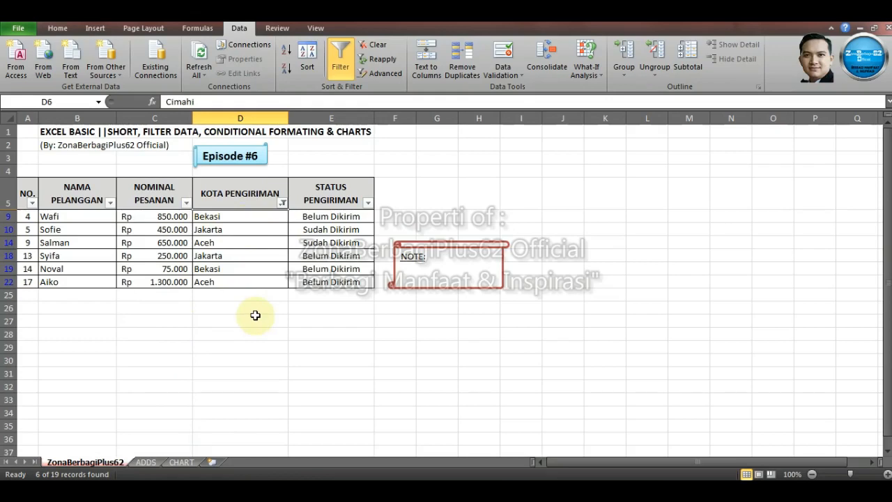
Clear the city selection from KOTA PENGIRIMAN and apply a text filter for cities that begin with "de"
{"action": "left_click", "coordinate": [281, 202]}
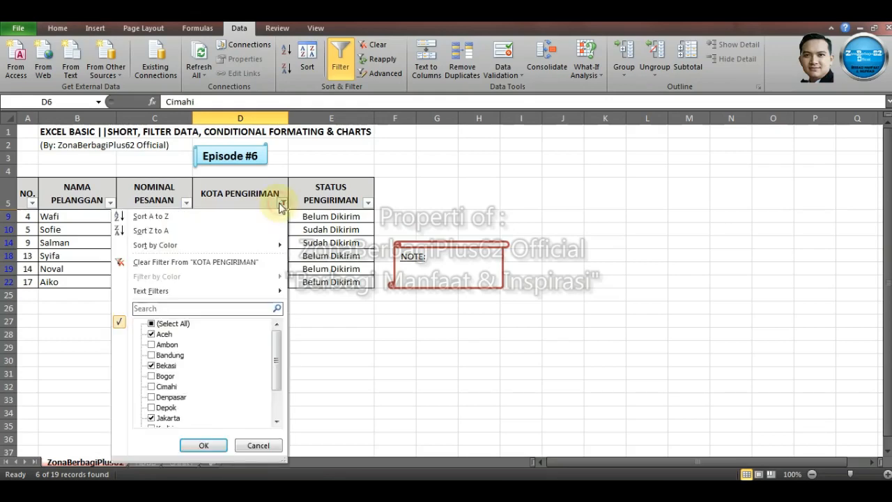
{"action": "left_click", "coordinate": [163, 262]}
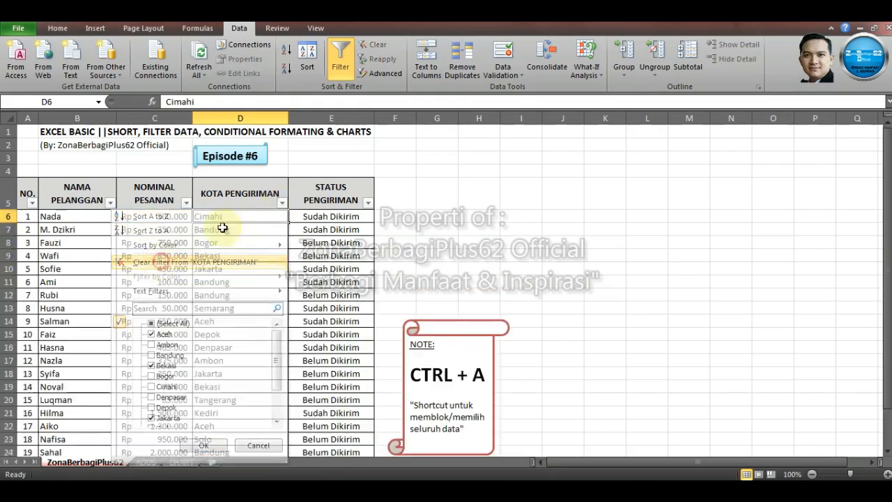
{"action": "left_click", "coordinate": [282, 203]}
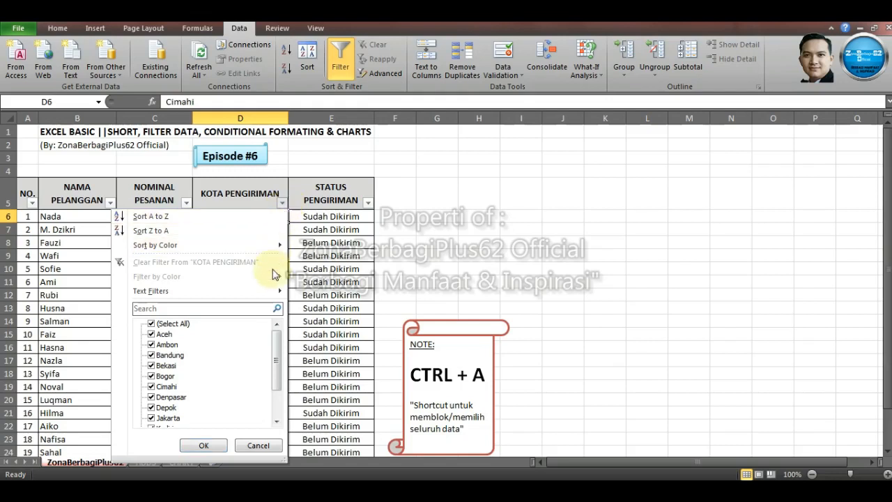
{"action": "mouse_move", "coordinate": [275, 292]}
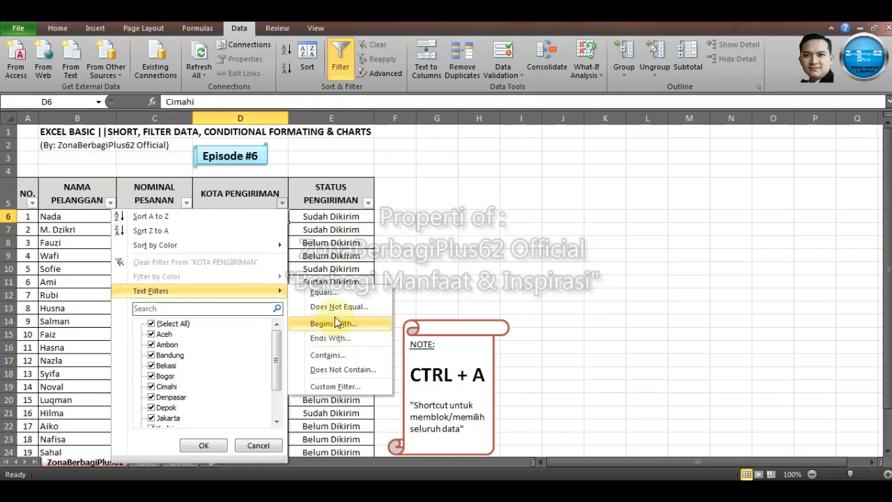
{"action": "left_click", "coordinate": [335, 323]}
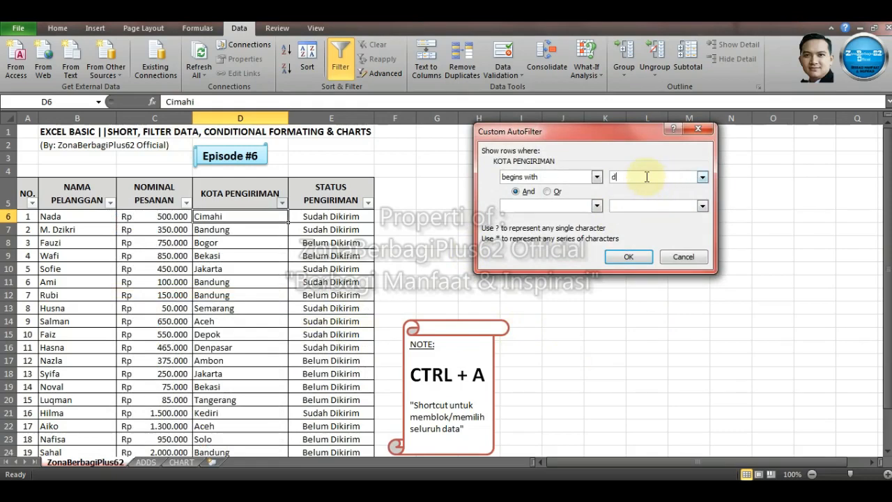
{"action": "type", "text": "e"}
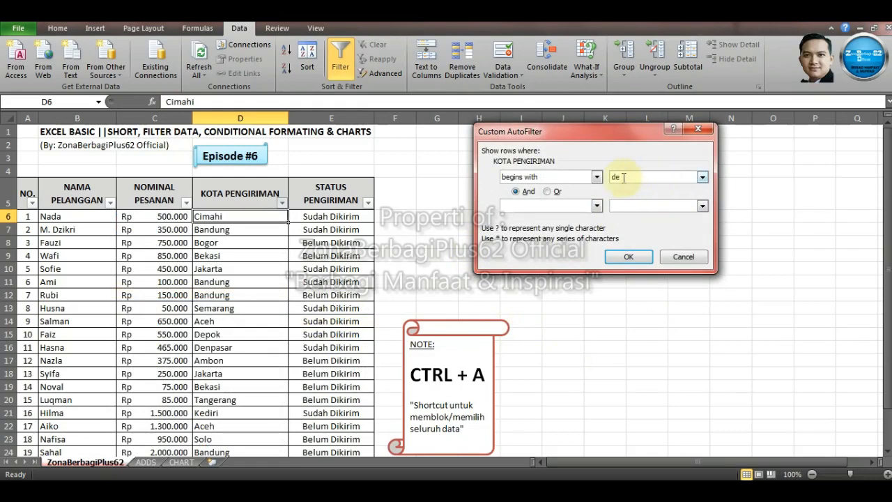
{"action": "left_click", "coordinate": [638, 257]}
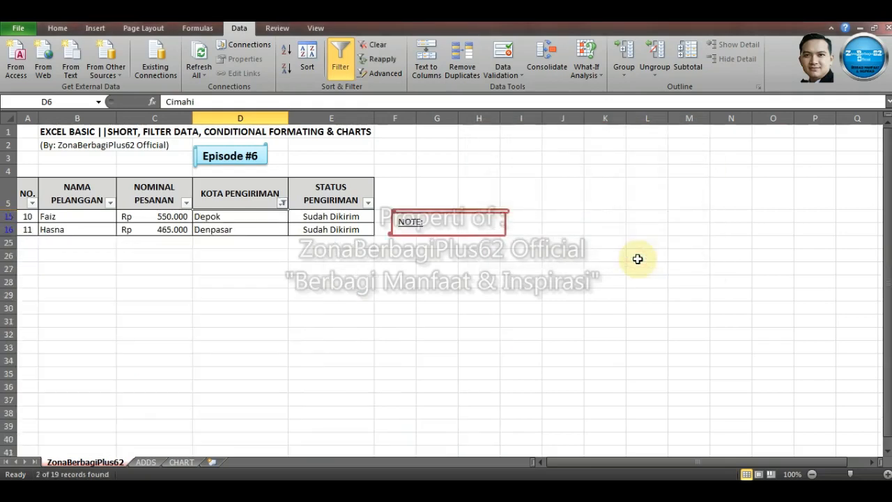
{"action": "left_click_drag", "start_coordinate": [213, 245], "coordinate": [215, 249]}
{"action": "left_click", "coordinate": [221, 216]}
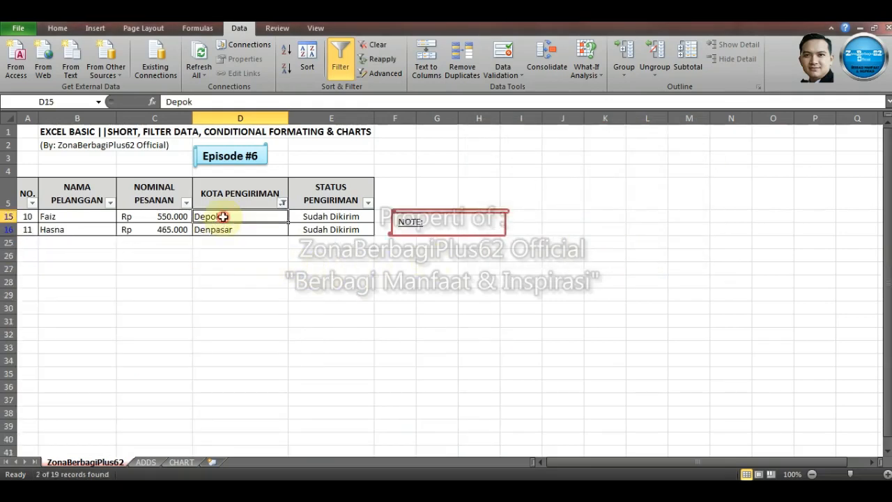
Replace the begins-with filter on KOTA PENGIRIMAN with a text filter for cities that end with "ng"
{"action": "left_click", "coordinate": [283, 203]}
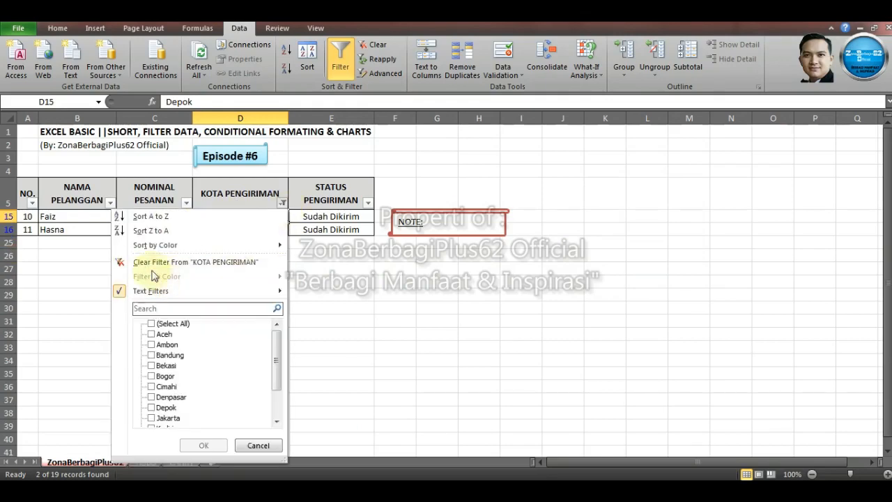
{"action": "left_click", "coordinate": [126, 258]}
{"action": "left_click", "coordinate": [282, 203]}
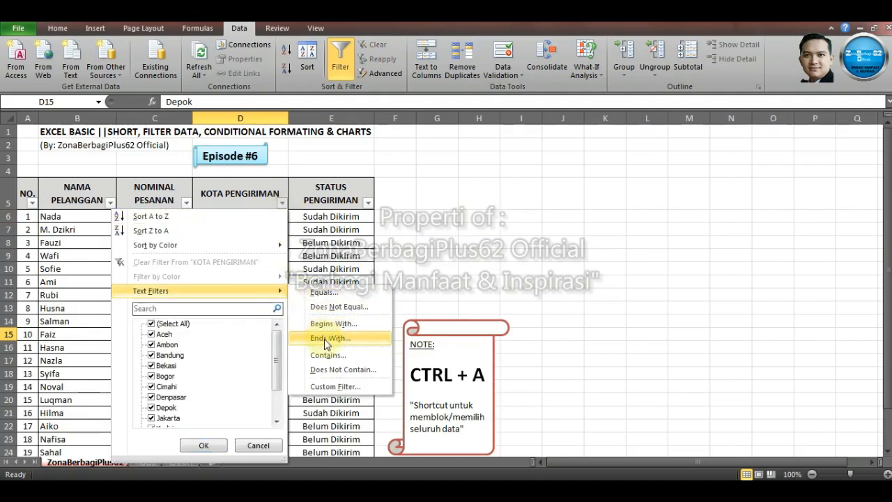
{"action": "left_click", "coordinate": [325, 340]}
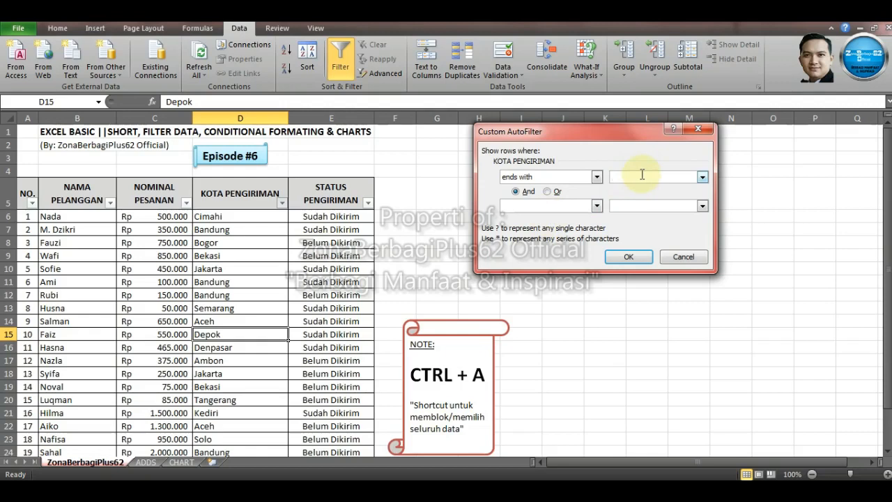
{"action": "type", "text": "u"}
{"action": "key", "text": "BackSpace"}
{"action": "type", "text": "ng"}
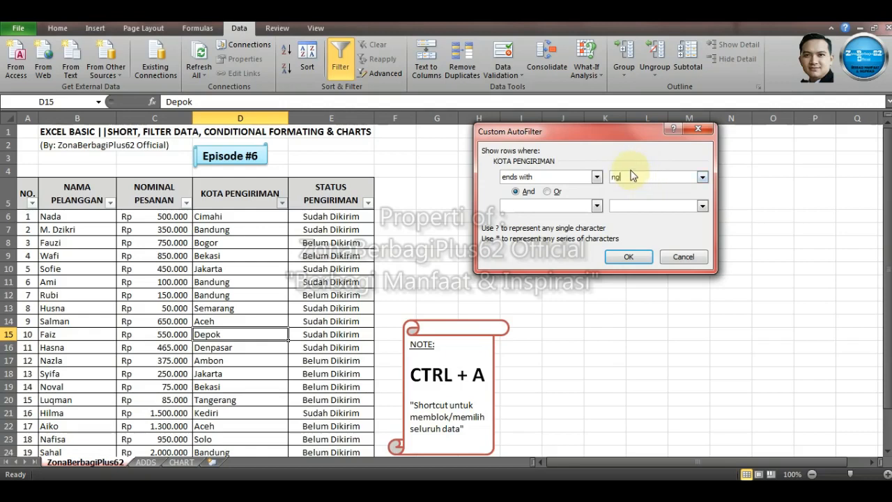
{"action": "left_click", "coordinate": [624, 257]}
{"action": "left_click", "coordinate": [241, 333]}
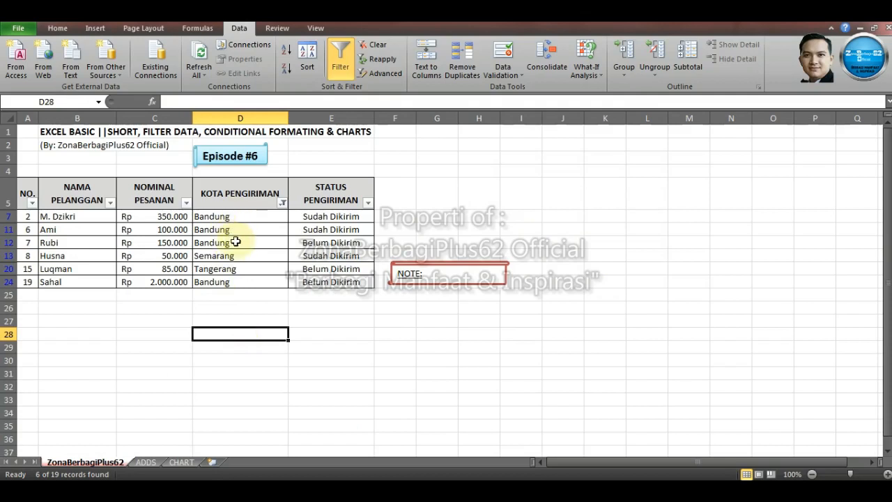
{"action": "left_click", "coordinate": [235, 304]}
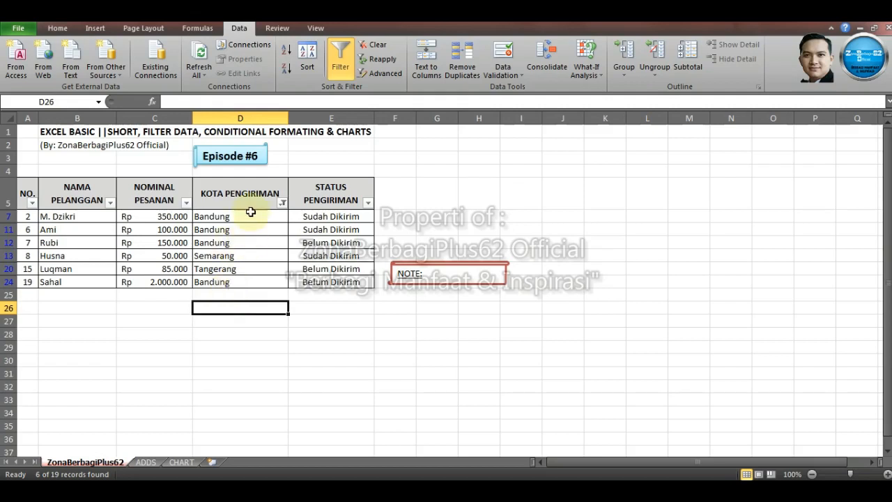
Clear the ends-with filter from the KOTA PENGIRIMAN column to restore all orders
{"action": "left_click", "coordinate": [268, 198]}
{"action": "left_click", "coordinate": [282, 202]}
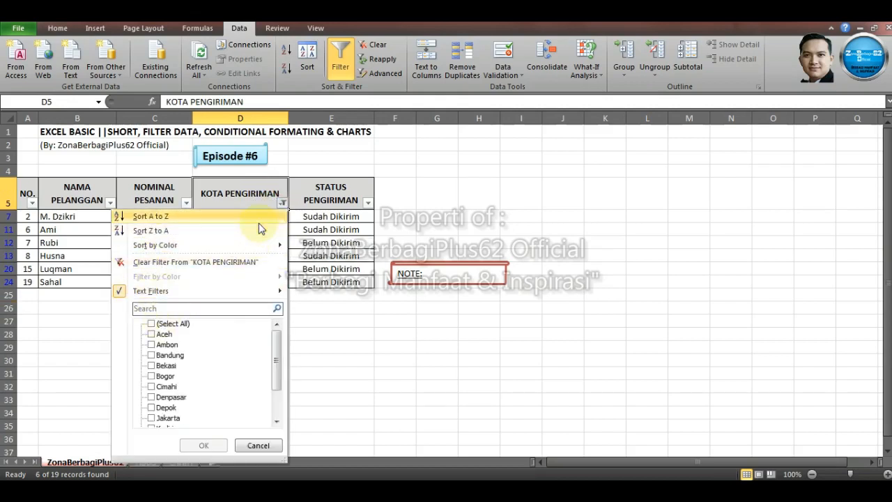
{"action": "left_click", "coordinate": [212, 266]}
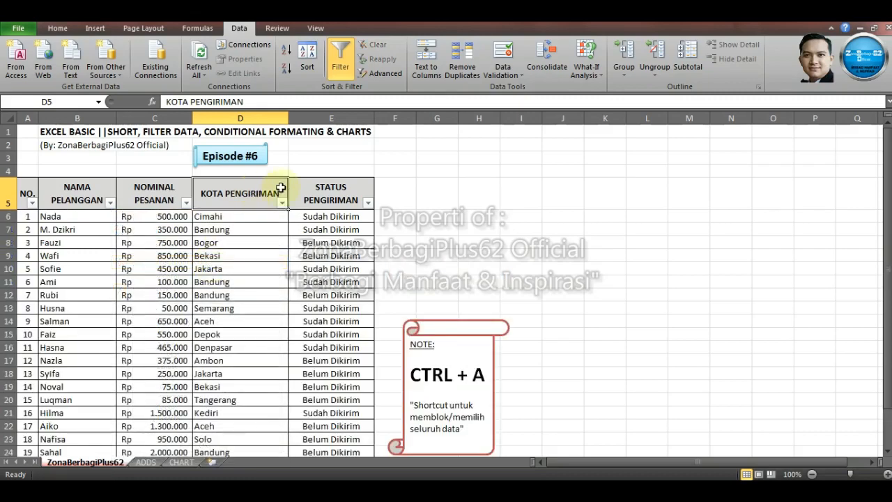
Turn off filtering for the order table with the KOTA PENGIRIMAN header selected
{"action": "left_click", "coordinate": [430, 201]}
{"action": "left_click", "coordinate": [242, 193]}
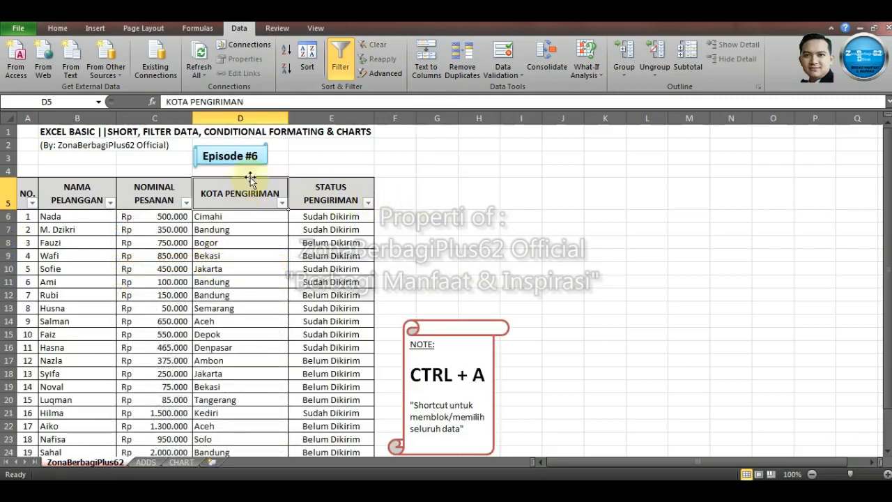
{"action": "left_click", "coordinate": [343, 64]}
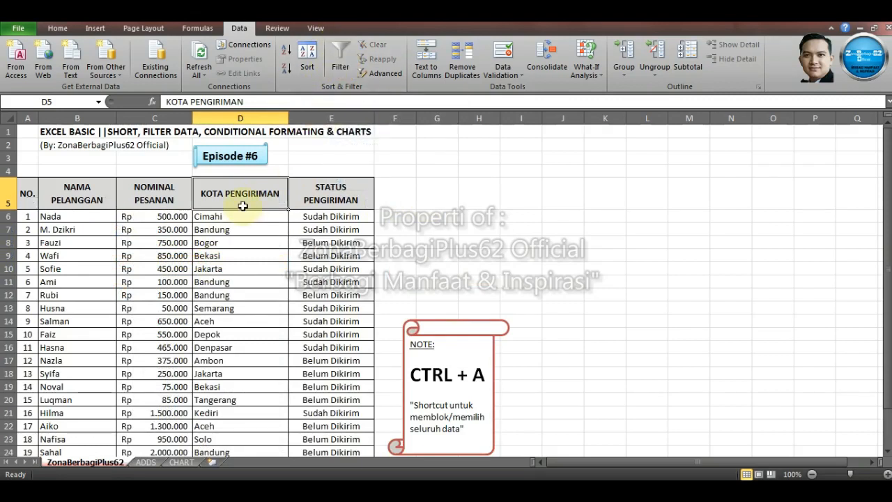
{"action": "left_click", "coordinate": [394, 198]}
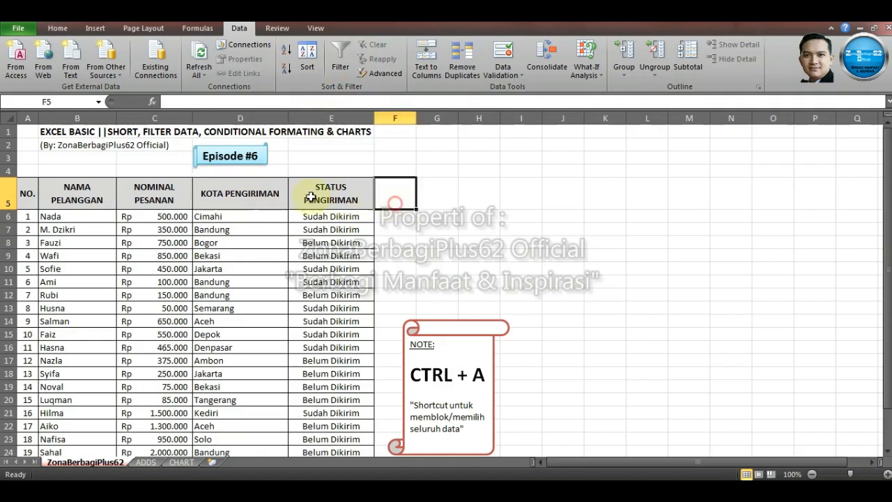
{"action": "left_click", "coordinate": [245, 194]}
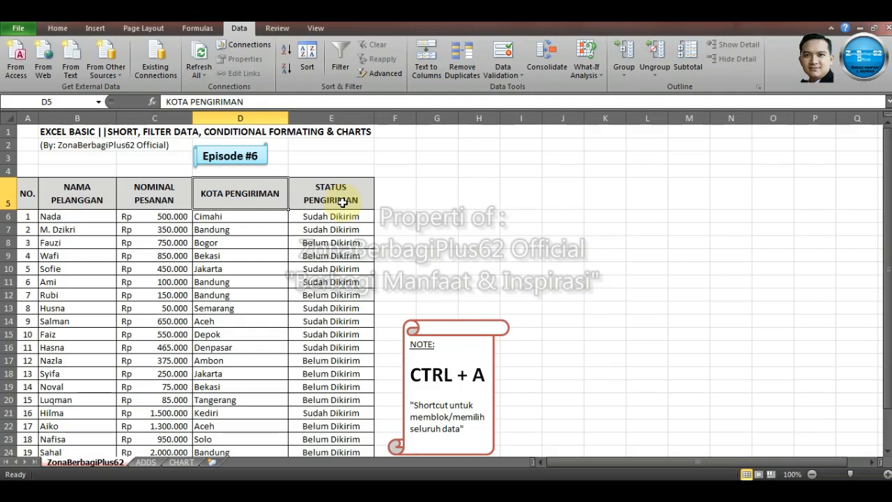
Fill the NOMINAL PESANAN cells C9:C14 with yellow
{"action": "scroll", "coordinate": [343, 202], "scroll_direction": "down", "scroll_amount": 1}
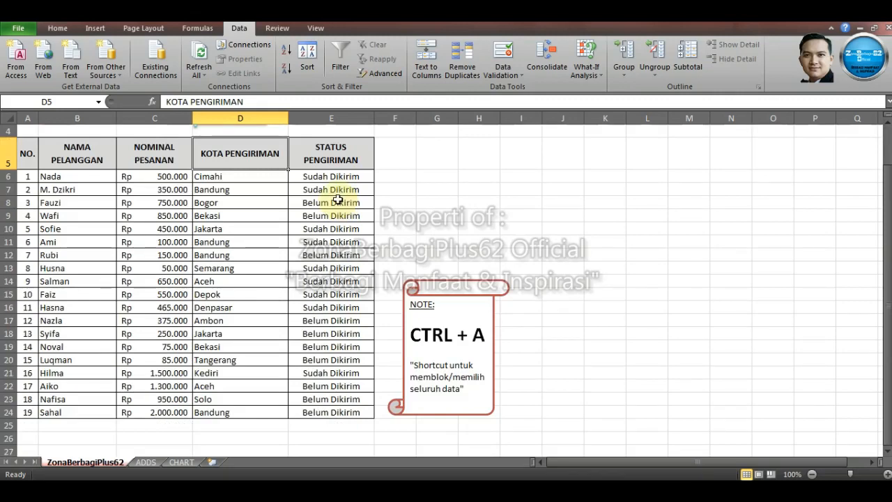
{"action": "scroll", "coordinate": [337, 200], "scroll_direction": "up", "scroll_amount": 1}
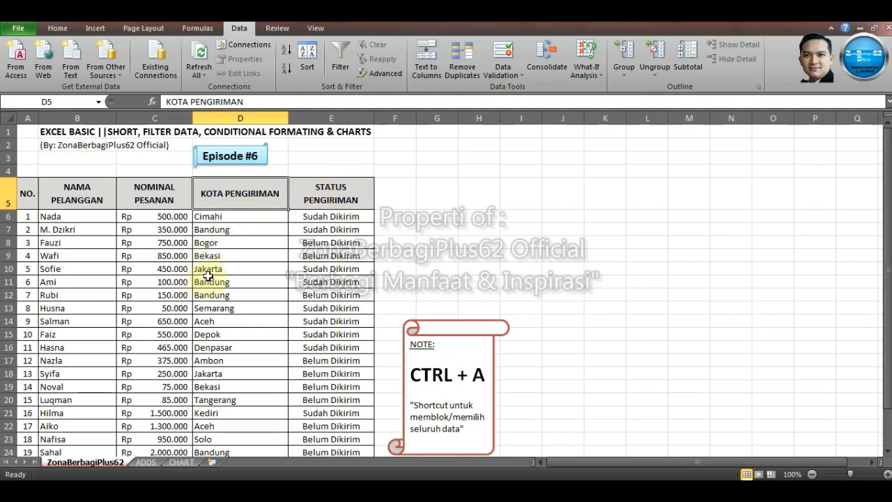
{"action": "left_click", "coordinate": [140, 256]}
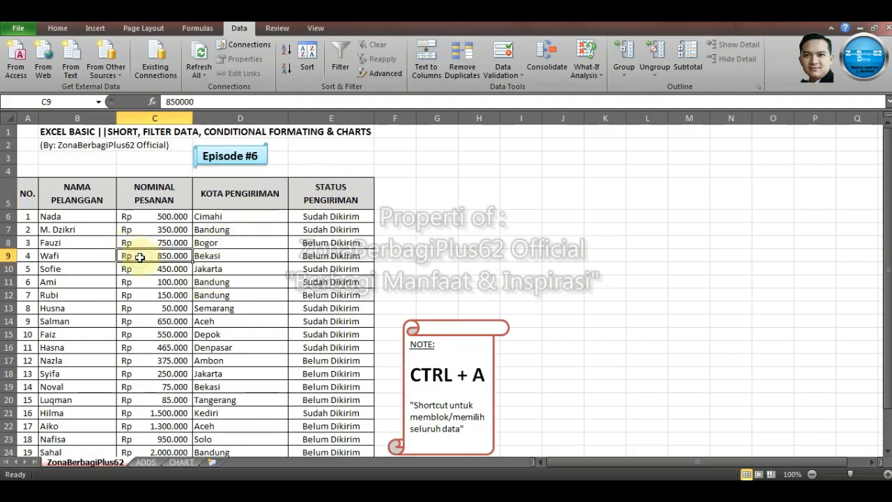
{"action": "left_click_drag", "start_coordinate": [140, 257], "coordinate": [167, 321]}
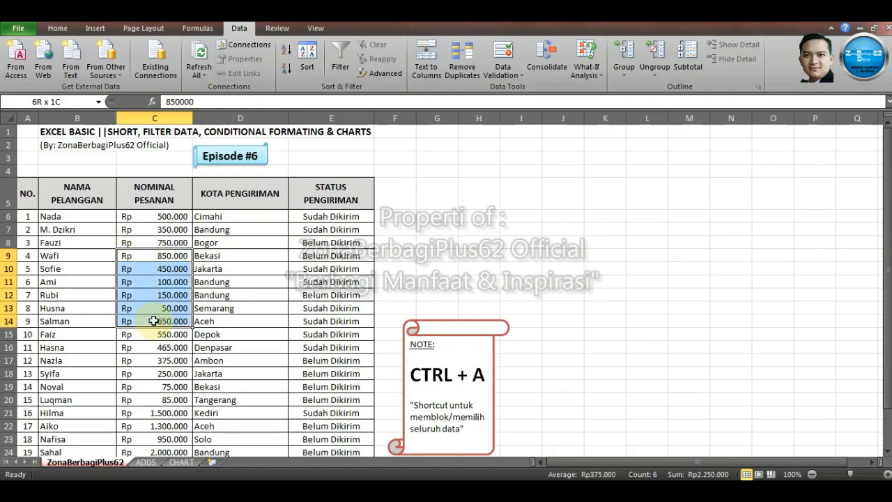
{"action": "left_click", "coordinate": [53, 28]}
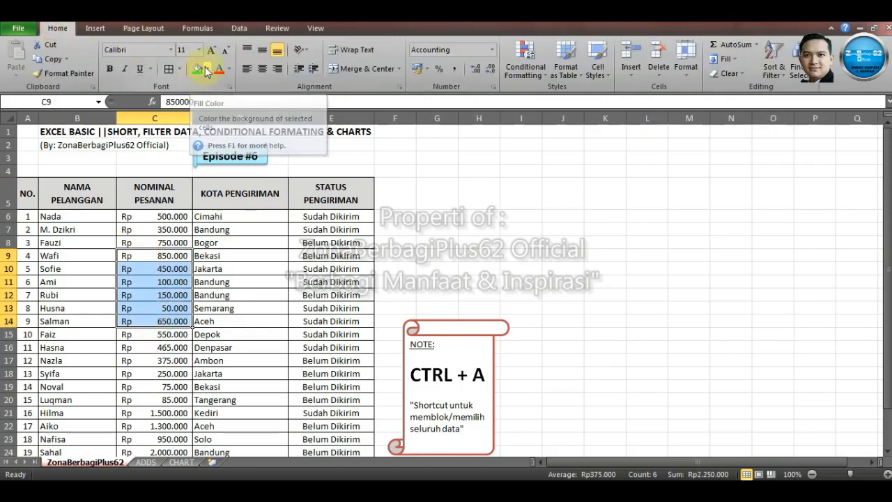
{"action": "left_click", "coordinate": [207, 69]}
{"action": "left_click", "coordinate": [233, 165]}
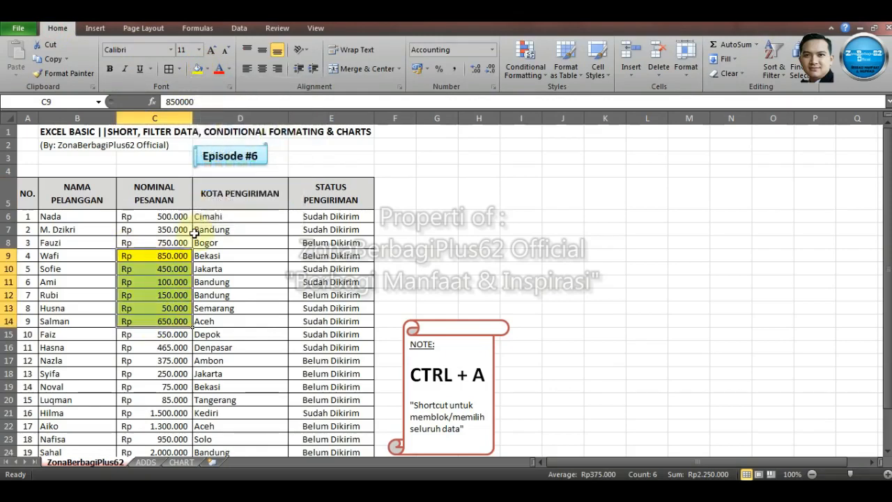
Turn on filtering for the order table with the NOMINAL PESANAN header selected
{"action": "left_click", "coordinate": [177, 192]}
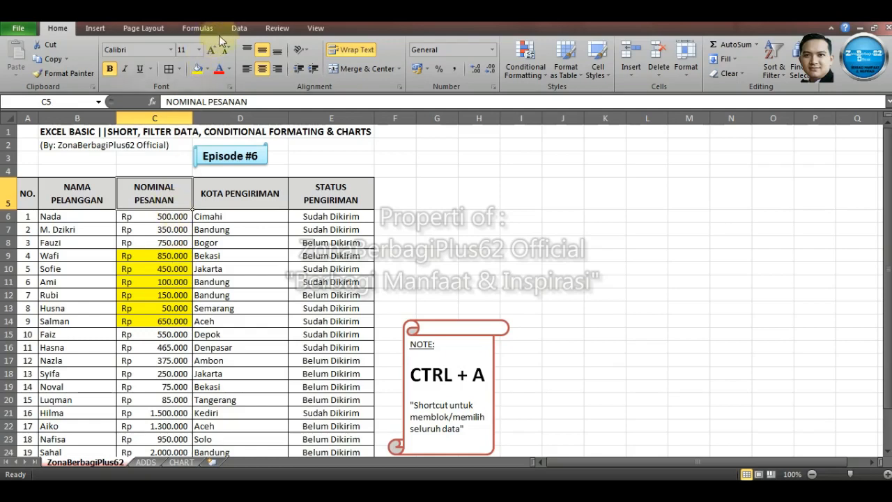
{"action": "left_click", "coordinate": [240, 28]}
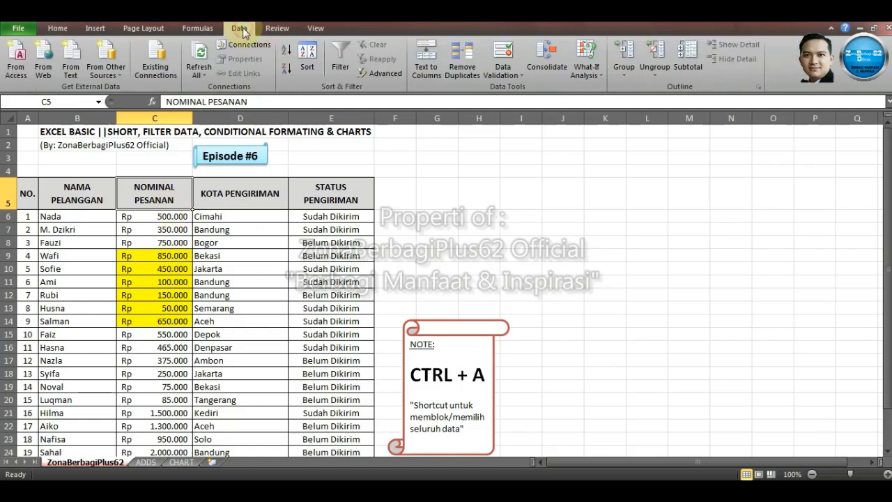
{"action": "left_click", "coordinate": [347, 68]}
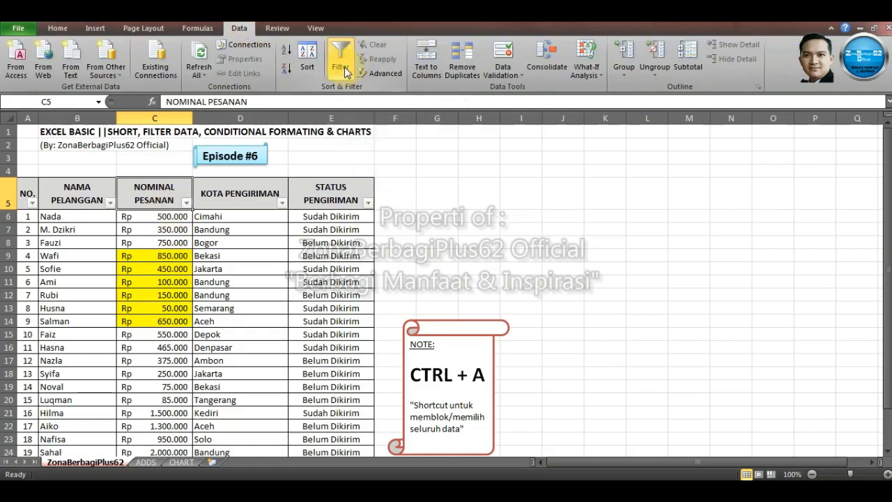
Sort the order table by the yellow cell color in the NOMINAL PESANAN column
{"action": "left_click", "coordinate": [186, 202]}
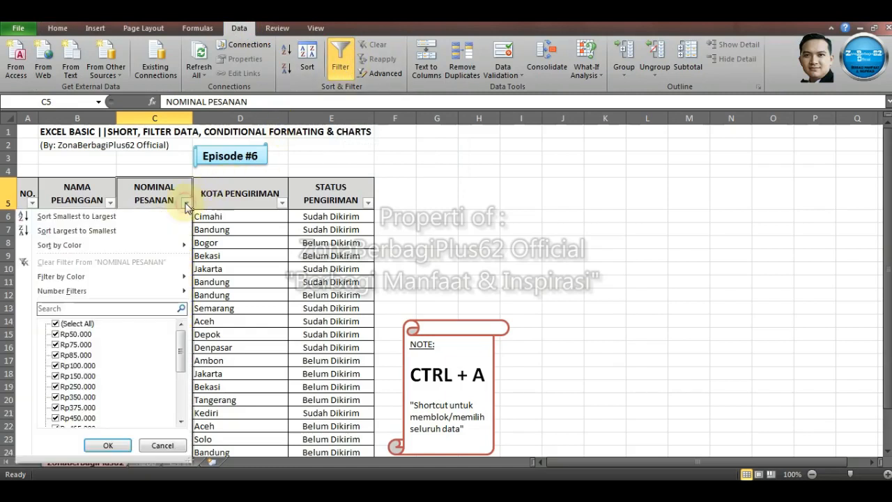
{"action": "mouse_move", "coordinate": [56, 251]}
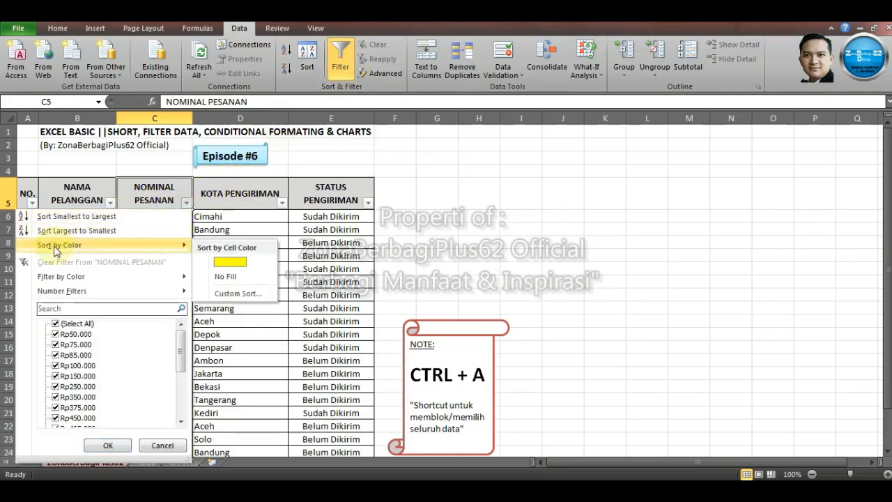
{"action": "left_click", "coordinate": [229, 265]}
{"action": "left_click", "coordinate": [172, 295]}
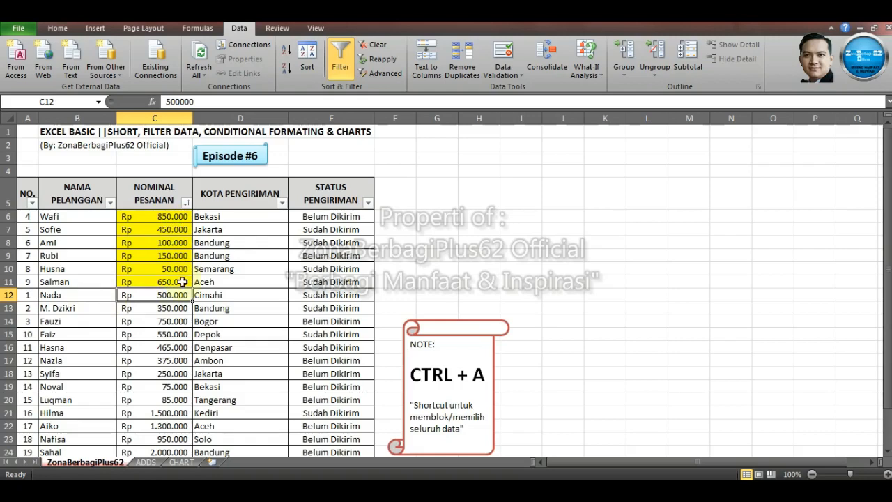
{"action": "scroll", "coordinate": [182, 281], "scroll_direction": "down", "scroll_amount": 1}
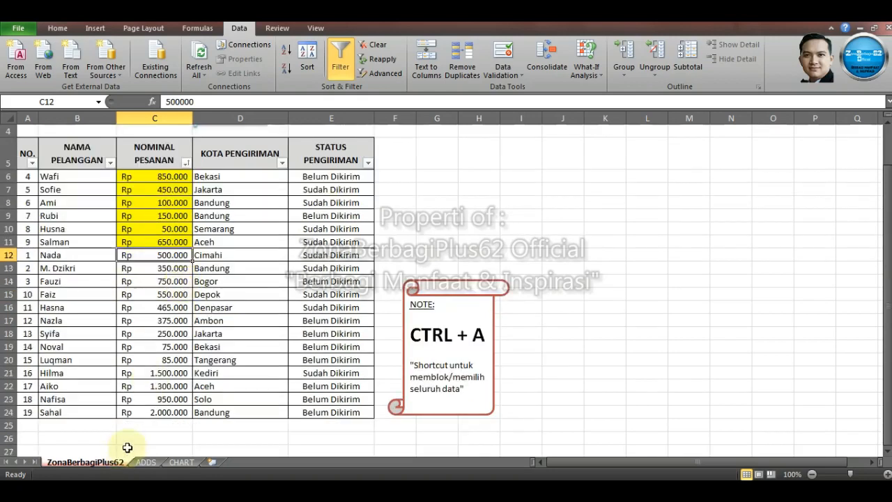
{"action": "scroll", "coordinate": [182, 334], "scroll_direction": "up", "scroll_amount": 1}
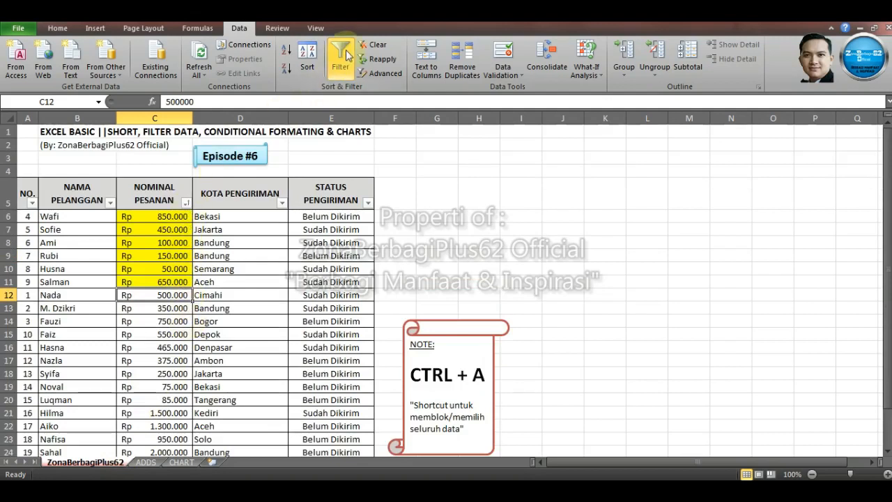
{"action": "scroll", "coordinate": [343, 53], "scroll_direction": "up", "scroll_amount": 1}
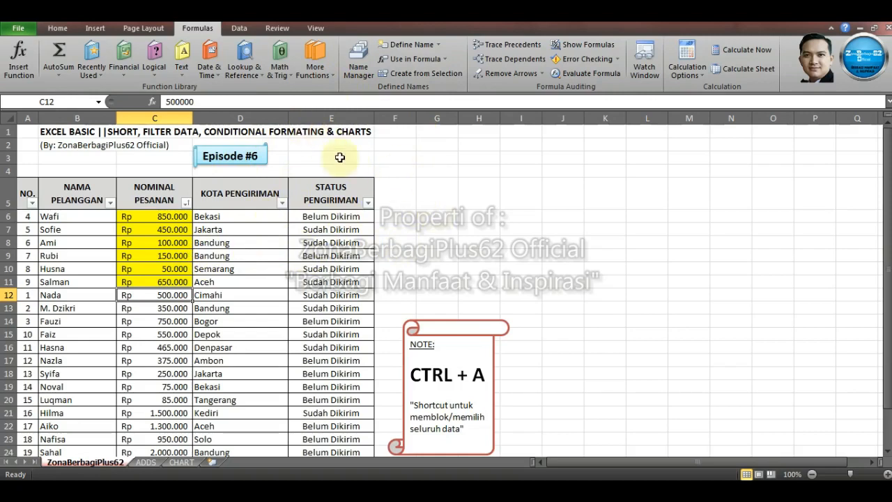
Turn off filtering for the color-sorted order table
{"action": "left_click", "coordinate": [57, 28]}
{"action": "left_click", "coordinate": [239, 28]}
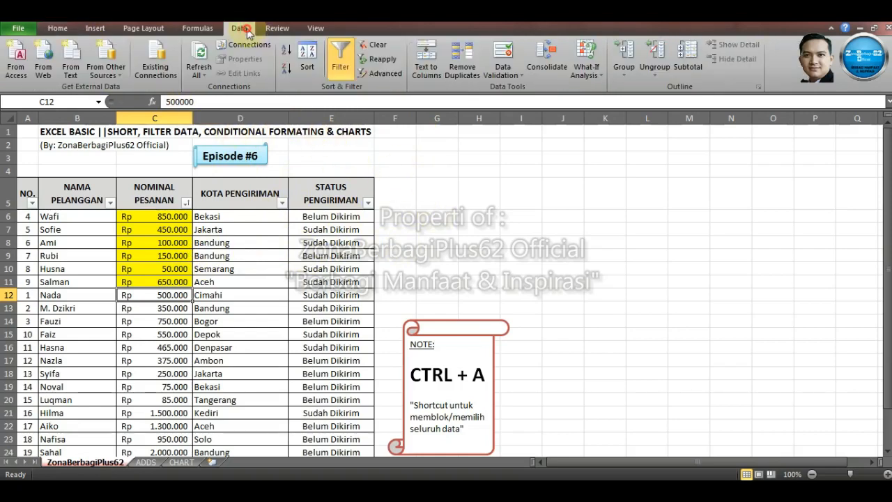
{"action": "left_click", "coordinate": [339, 61]}
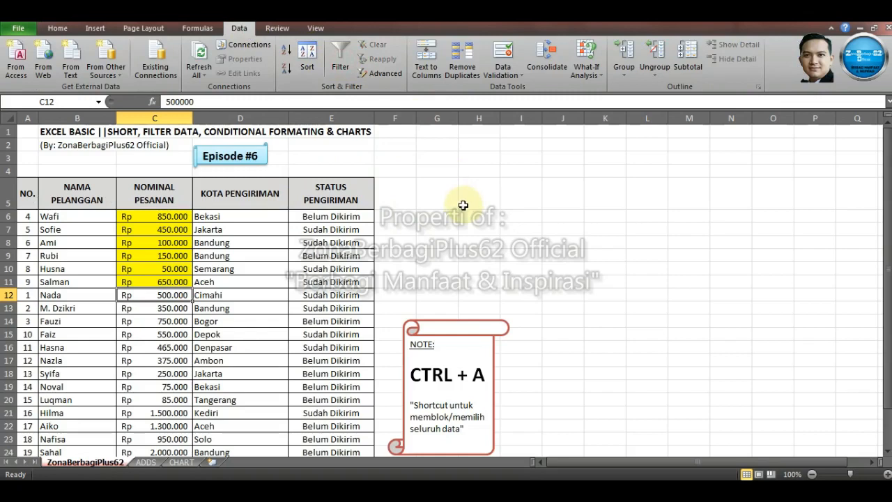
{"action": "left_click", "coordinate": [463, 205]}
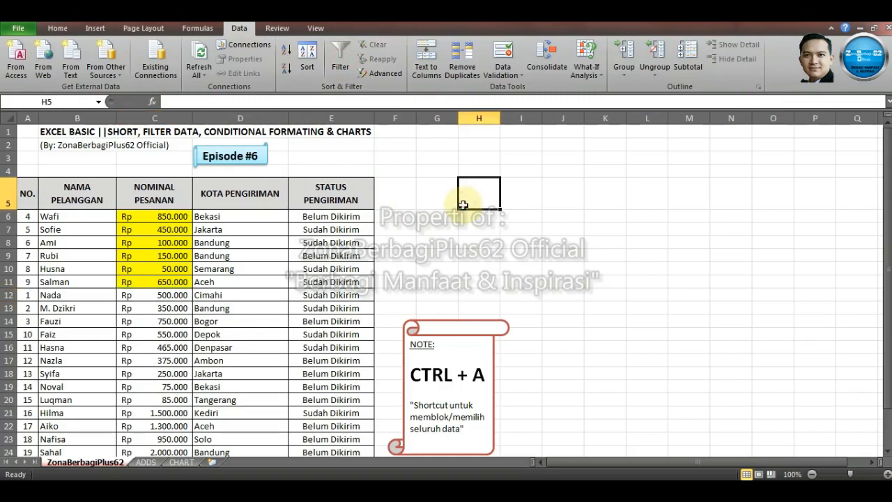
Undo the filter changes, the sort by color and the yellow fill on the NOMINAL PESANAN cells
{"action": "key", "text": "ctrl+z"}
{"action": "key", "text": "ctrl+z"}
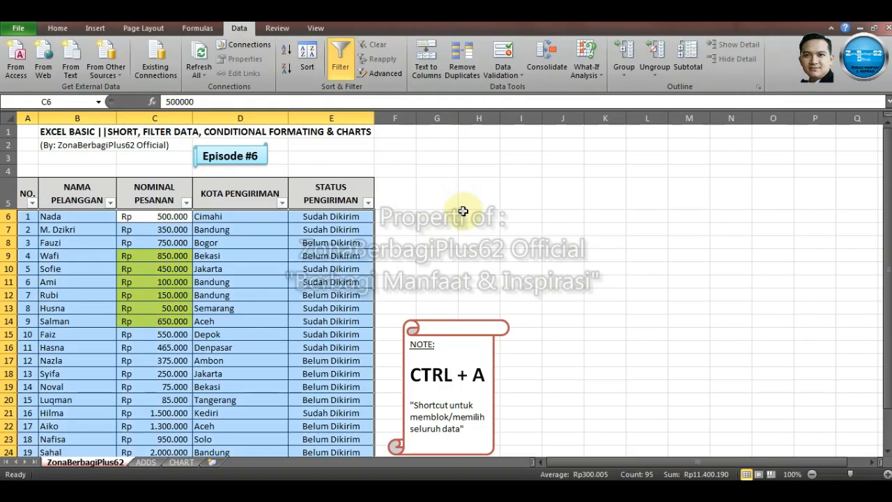
{"action": "key", "text": "ctrl+z"}
{"action": "key", "text": "ctrl+z"}
{"action": "key", "text": "ctrl+z"}
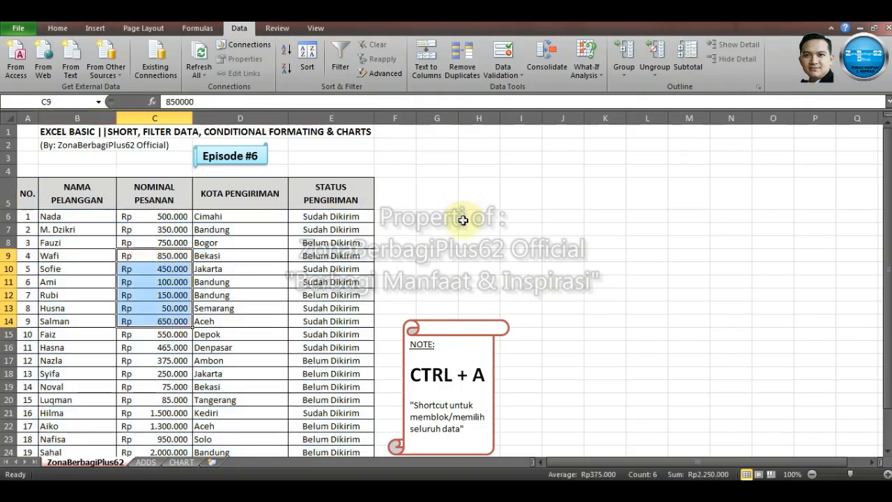
{"action": "left_click", "coordinate": [464, 228]}
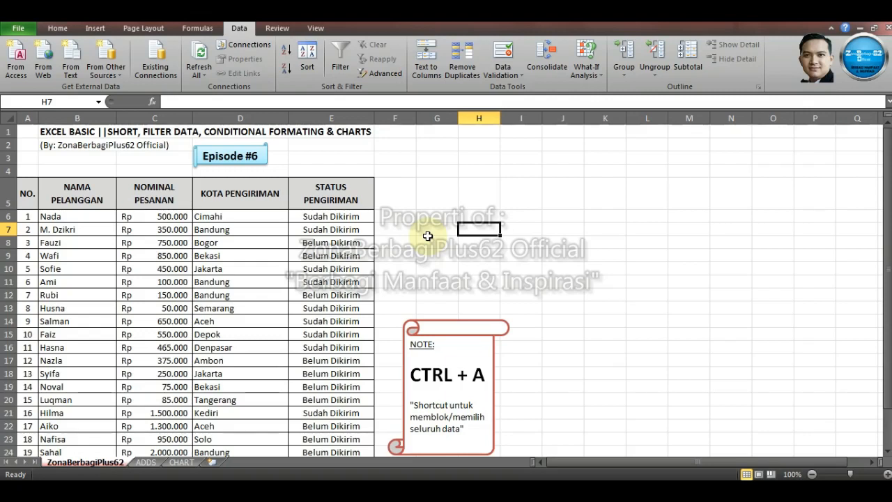
Select the STATUS PENGIRIMAN values in cells E6:E24, without the header
{"action": "left_click", "coordinate": [339, 212]}
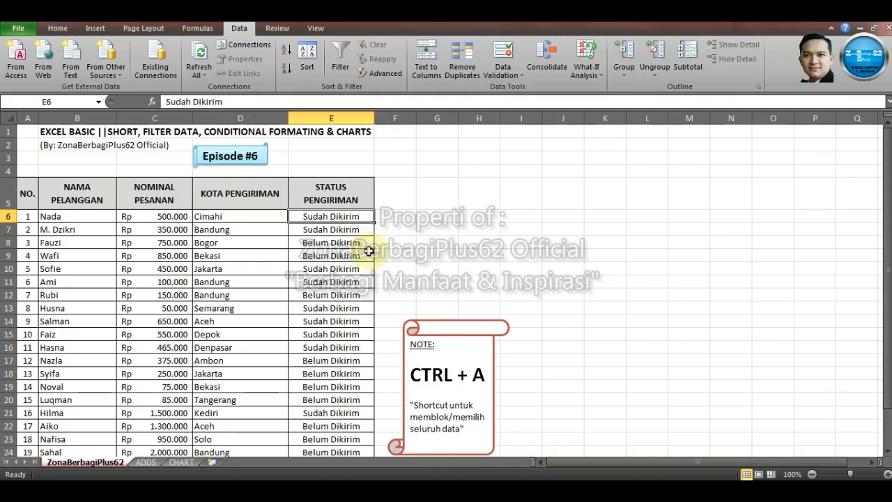
{"action": "left_click", "coordinate": [369, 199]}
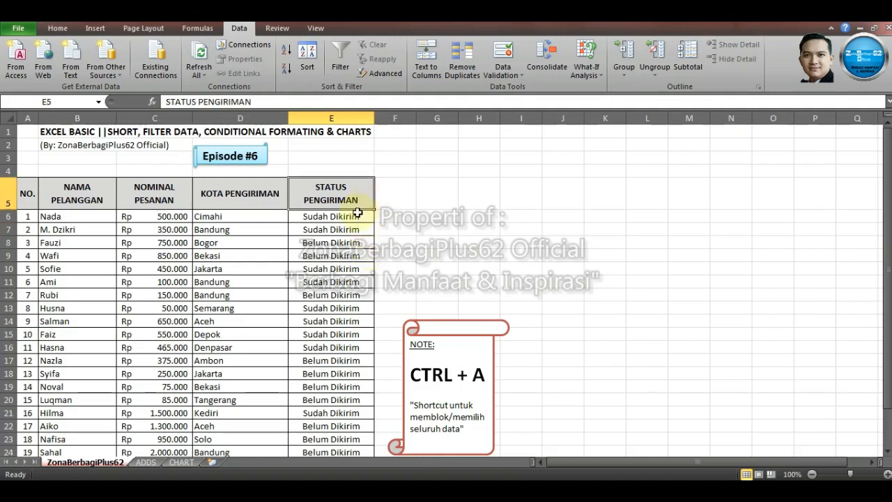
{"action": "left_click", "coordinate": [365, 213]}
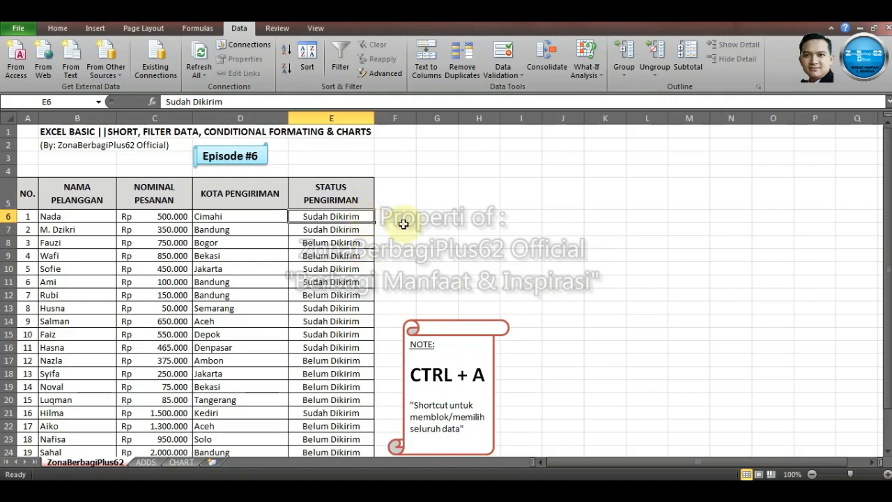
{"action": "left_click", "coordinate": [352, 204]}
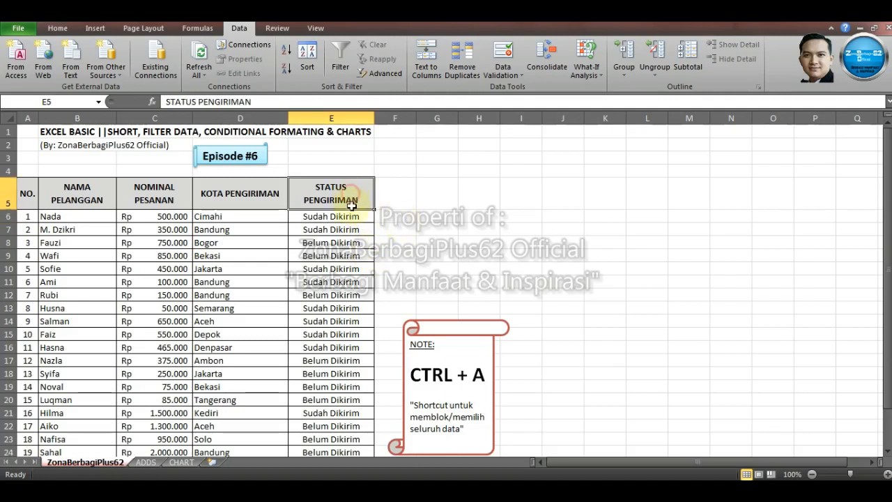
{"action": "left_click", "coordinate": [347, 213]}
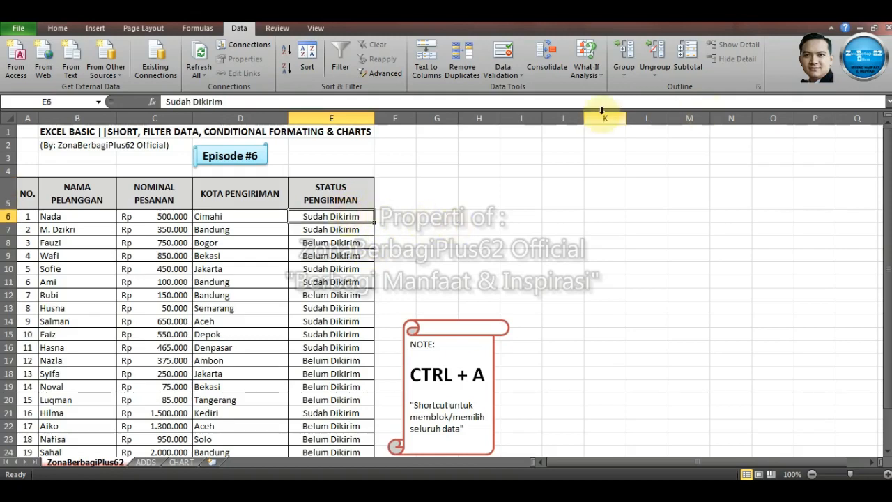
{"action": "key", "text": "shift+Down"}
{"action": "key", "text": "shift+Down"}
{"action": "key", "text": "shift+Down"}
{"action": "key", "text": "shift+Down"}
{"action": "key", "text": "shift+Down"}
{"action": "key", "text": "shift+Down"}
{"action": "key", "text": "shift+Down"}
{"action": "key", "text": "shift+Down"}
{"action": "key", "text": "shift+Down"}
{"action": "key", "text": "shift+Down"}
{"action": "key", "text": "shift+Down"}
{"action": "key", "text": "shift+Down"}
{"action": "key", "text": "shift+Down"}
{"action": "key", "text": "shift+Down"}
{"action": "key", "text": "shift+Down"}
{"action": "key", "text": "shift+Down"}
{"action": "key", "text": "shift+Down"}
{"action": "key", "text": "shift+Down"}
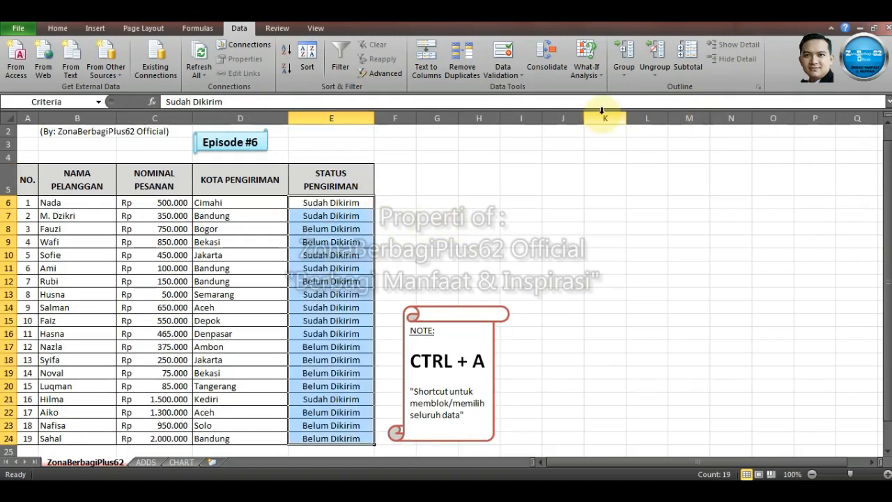
{"action": "scroll", "coordinate": [369, 224], "scroll_direction": "up", "scroll_amount": 1}
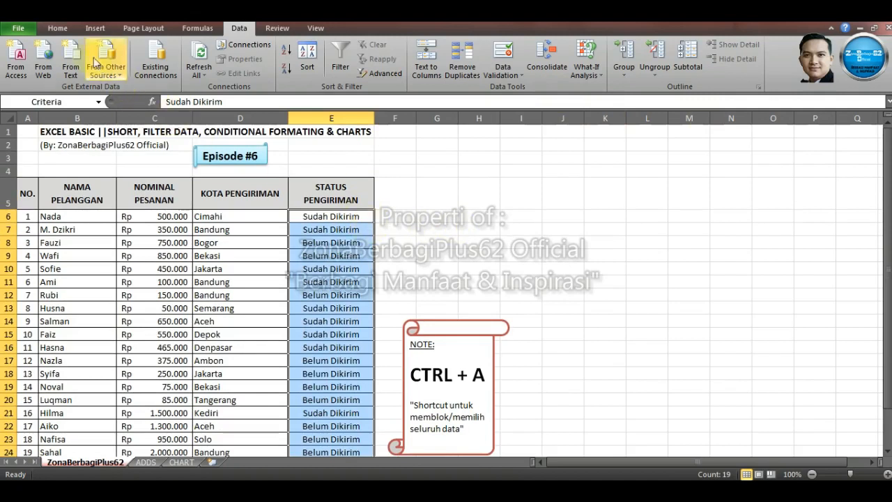
Start an Equal To conditional formatting rule on the selected status cells with the comparison value "Sudah Dikirim"
{"action": "left_click", "coordinate": [57, 28]}
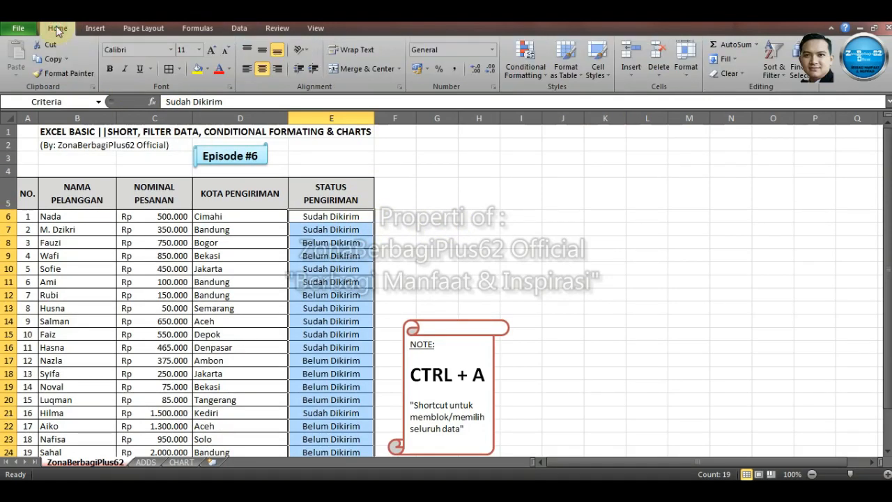
{"action": "left_click", "coordinate": [541, 76]}
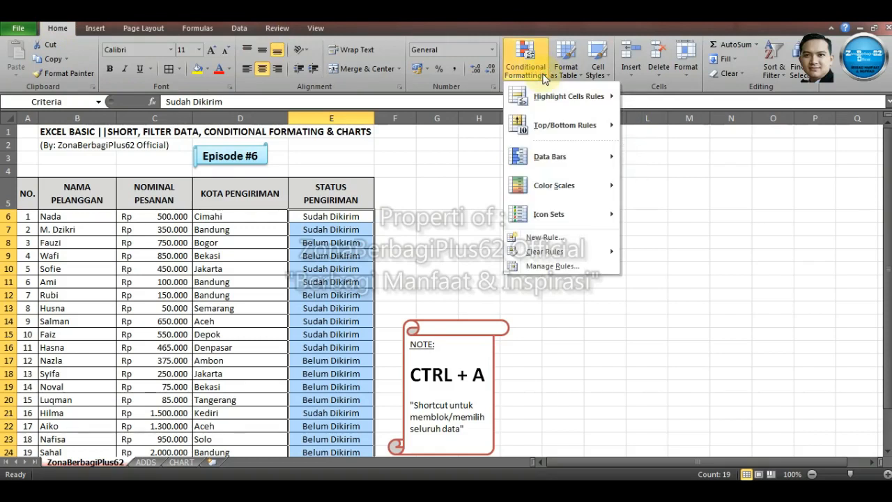
{"action": "mouse_move", "coordinate": [548, 98]}
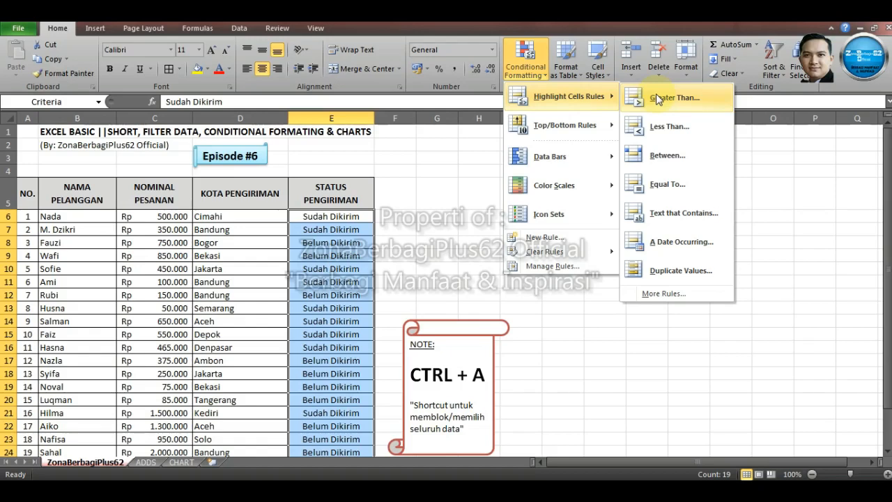
{"action": "left_click", "coordinate": [677, 183]}
{"action": "left_click_drag", "start_coordinate": [638, 171], "coordinate": [648, 162]}
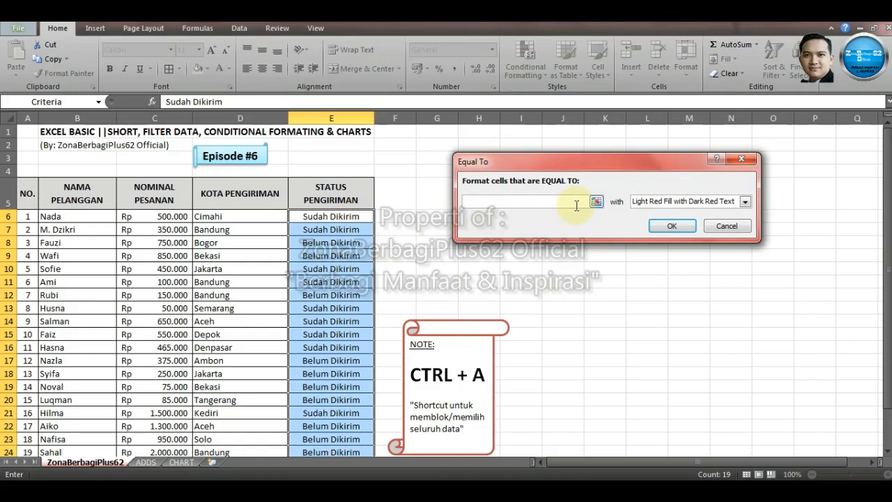
{"action": "type", "text": "Sudah Dikirim"}
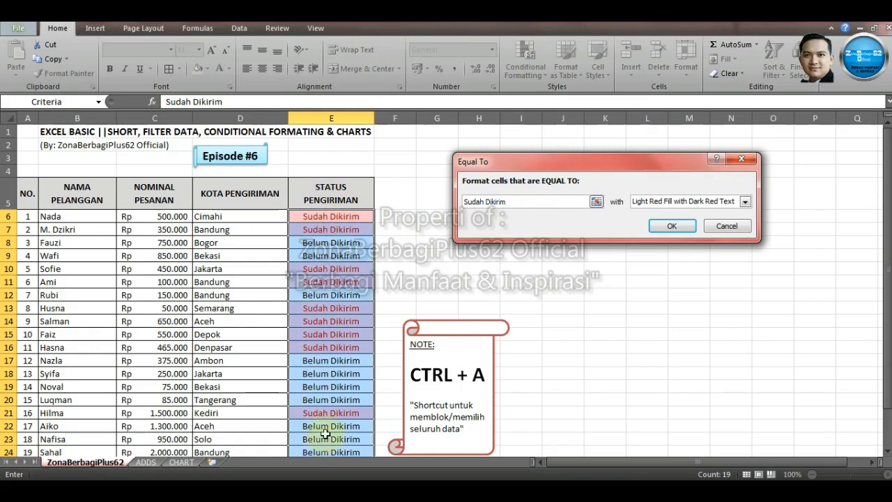
Choose a custom format for the "Sudah Dikirim" rule and set its background fill to light green
{"action": "left_click", "coordinate": [745, 202]}
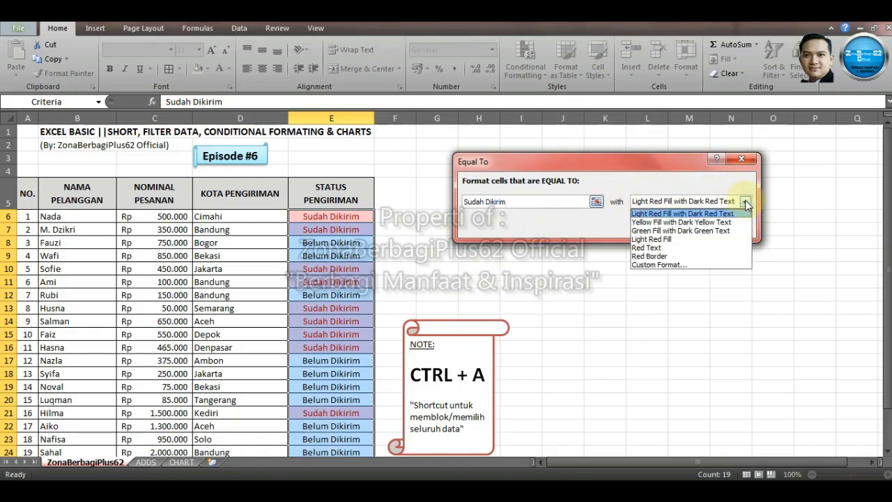
{"action": "left_click", "coordinate": [657, 268]}
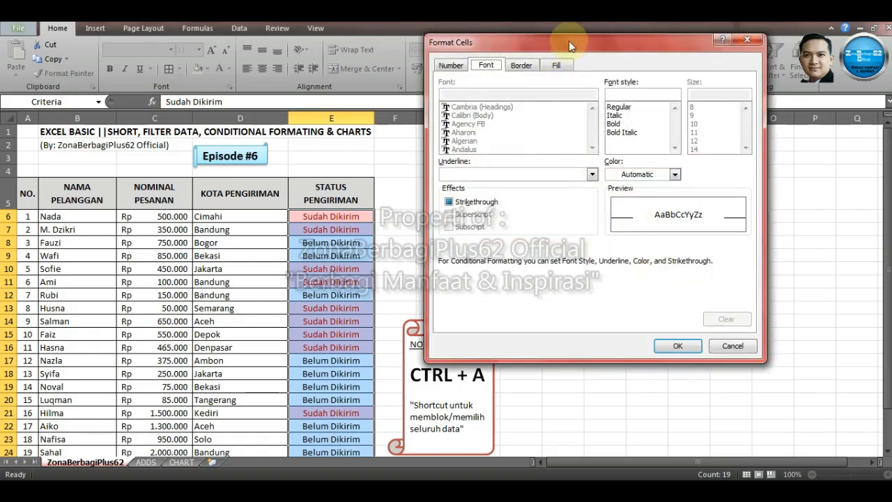
{"action": "left_click_drag", "start_coordinate": [569, 40], "coordinate": [643, 54]}
{"action": "left_click", "coordinate": [595, 79]}
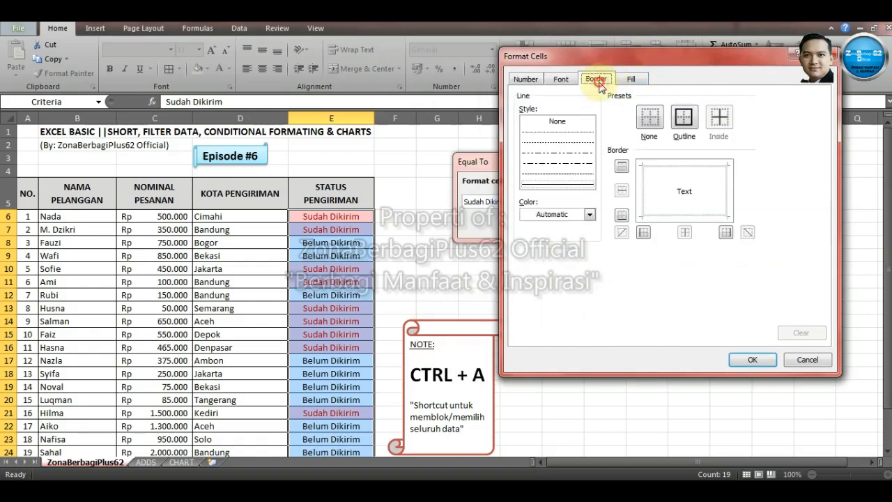
{"action": "left_click", "coordinate": [629, 79]}
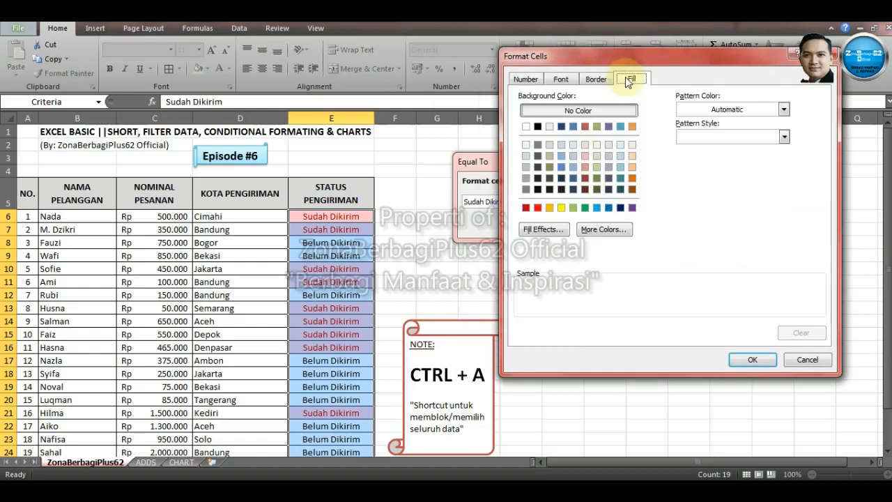
{"action": "left_click", "coordinate": [573, 207]}
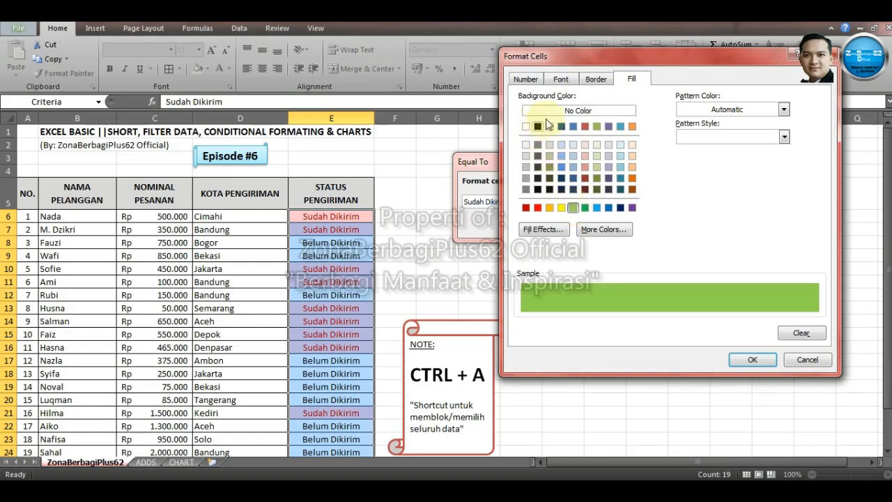
Set the font style of the "Sudah Dikirim" format to bold and apply the Equal To rule
{"action": "left_click", "coordinate": [564, 82]}
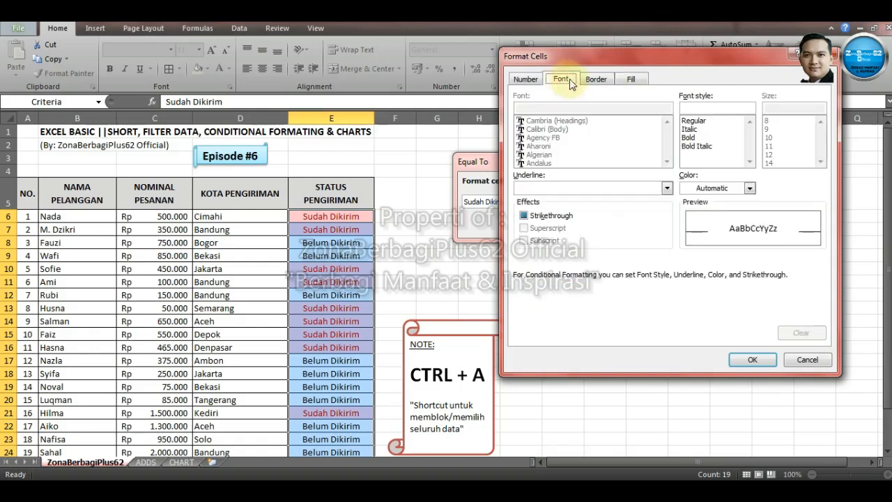
{"action": "left_click", "coordinate": [688, 138]}
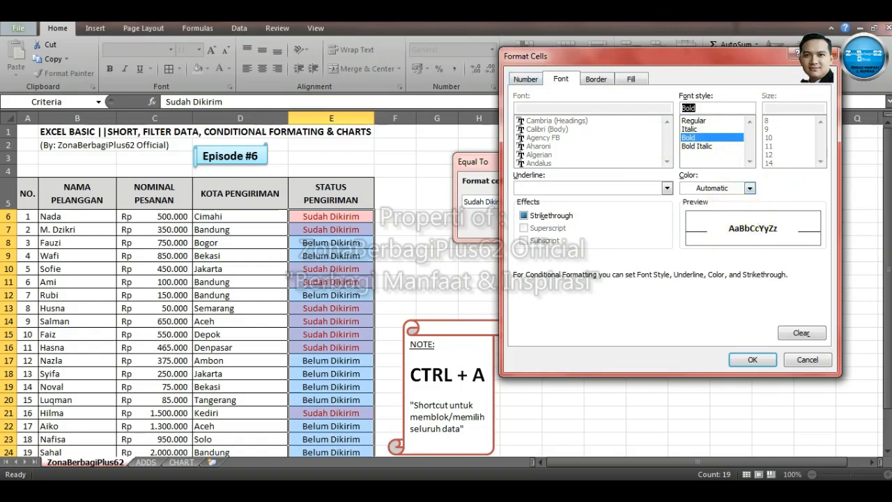
{"action": "left_click", "coordinate": [625, 80]}
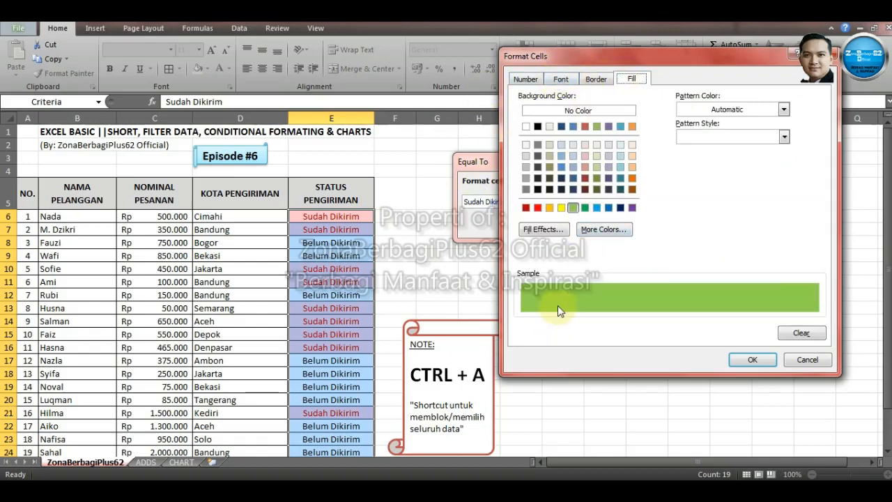
{"action": "left_click", "coordinate": [747, 360]}
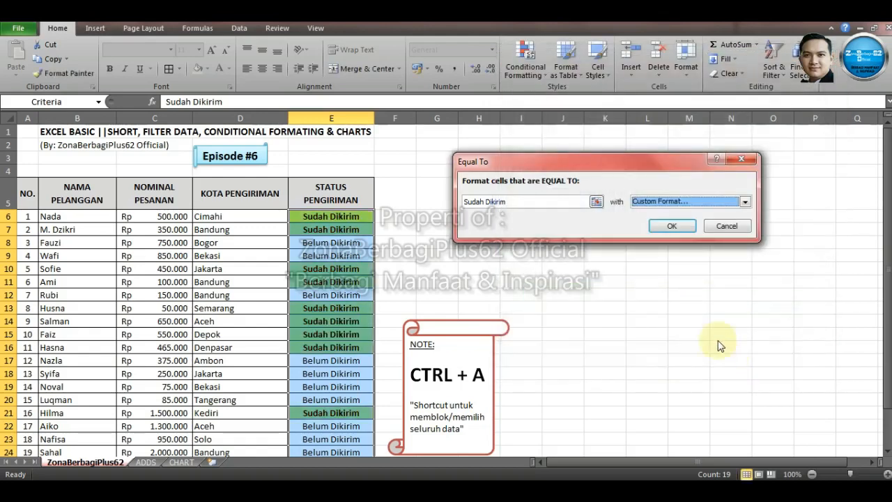
{"action": "left_click", "coordinate": [668, 227]}
{"action": "left_click", "coordinate": [590, 268]}
Examine which STATUS PENGIRIMAN cells take the "Sudah Dikirim" formatting throughout the order table
{"action": "scroll", "coordinate": [344, 264], "scroll_direction": "down", "scroll_amount": 2}
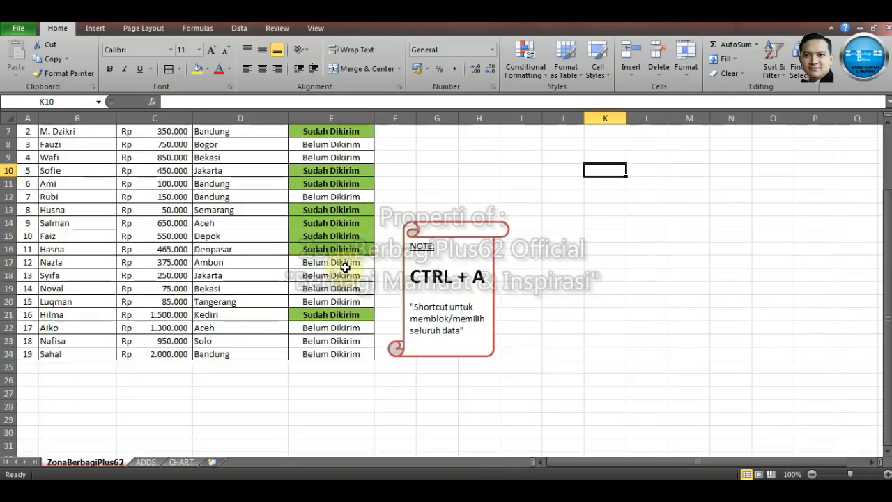
{"action": "scroll", "coordinate": [344, 265], "scroll_direction": "up", "scroll_amount": 2}
{"action": "left_click", "coordinate": [336, 217]}
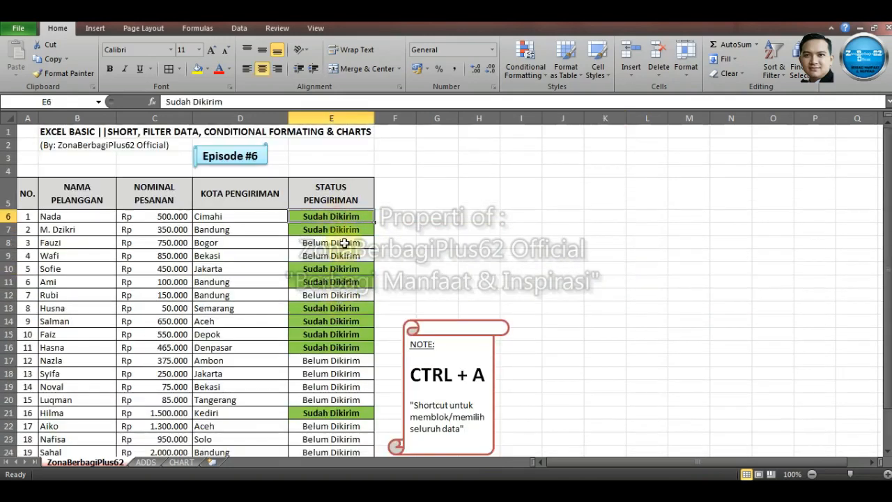
{"action": "left_click", "coordinate": [340, 282]}
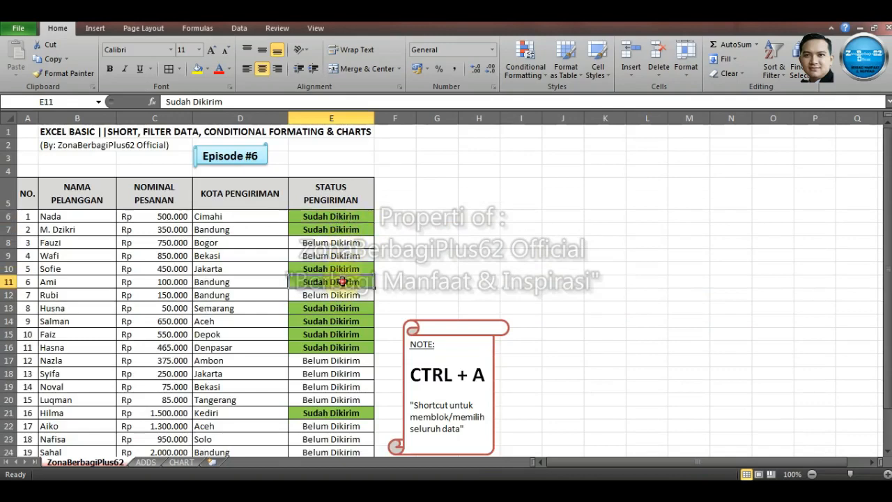
{"action": "scroll", "coordinate": [351, 296], "scroll_direction": "down", "scroll_amount": 1}
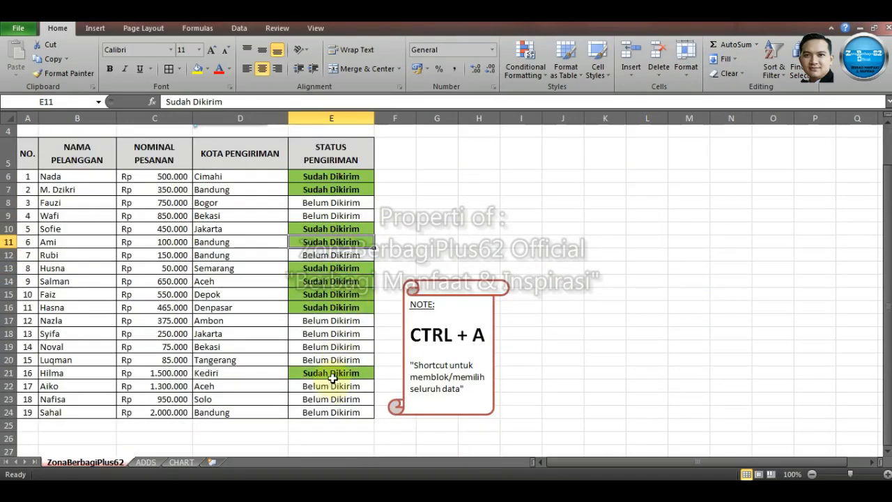
{"action": "left_click", "coordinate": [335, 374]}
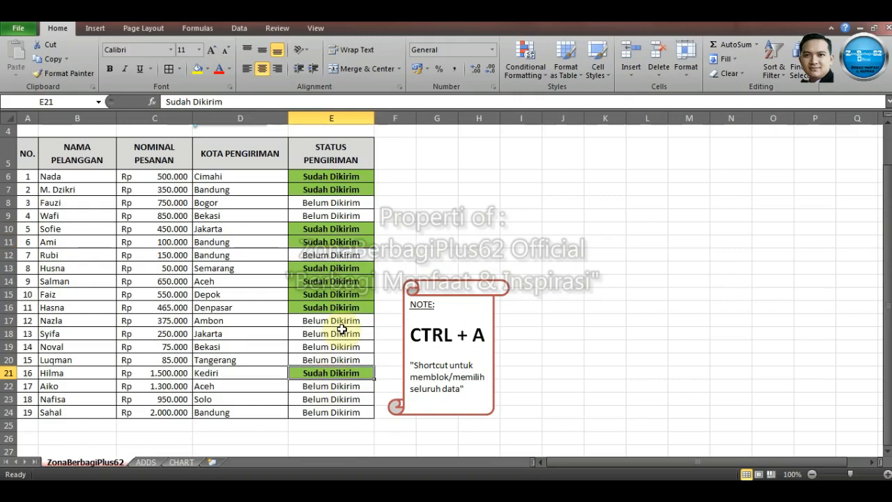
{"action": "scroll", "coordinate": [341, 329], "scroll_direction": "up", "scroll_amount": 1}
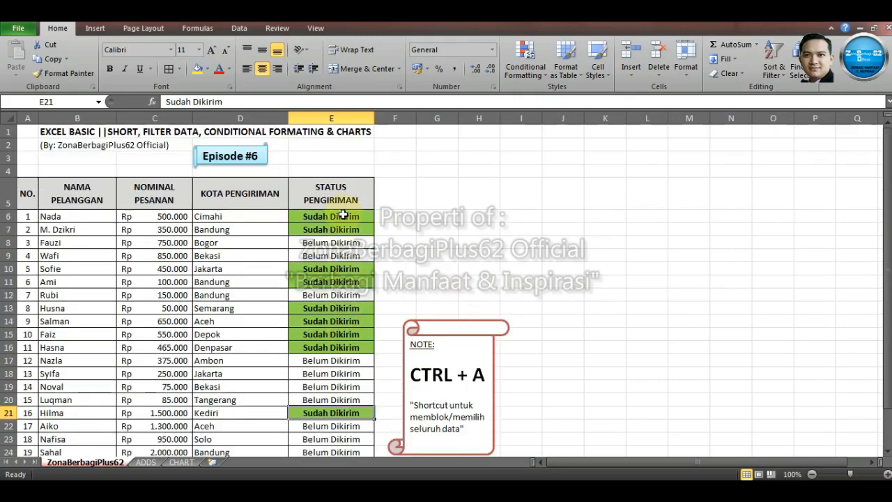
{"action": "left_click_drag", "start_coordinate": [344, 215], "coordinate": [356, 231]}
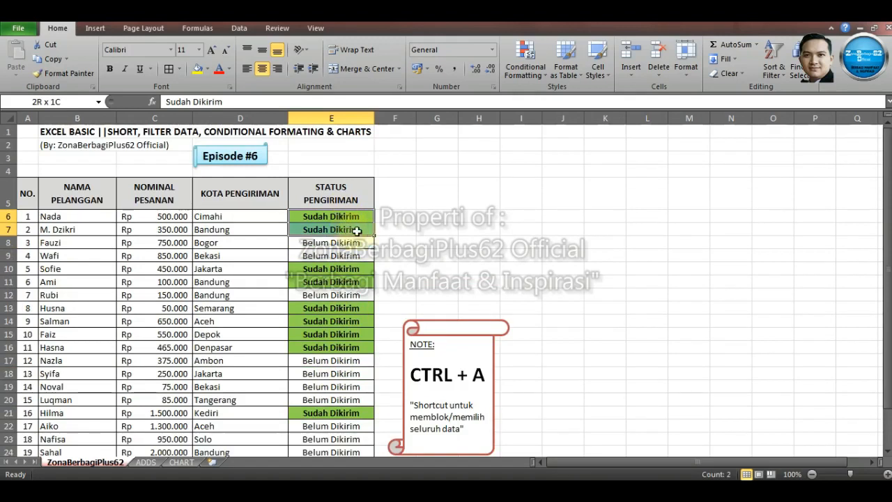
{"action": "left_click", "coordinate": [450, 242]}
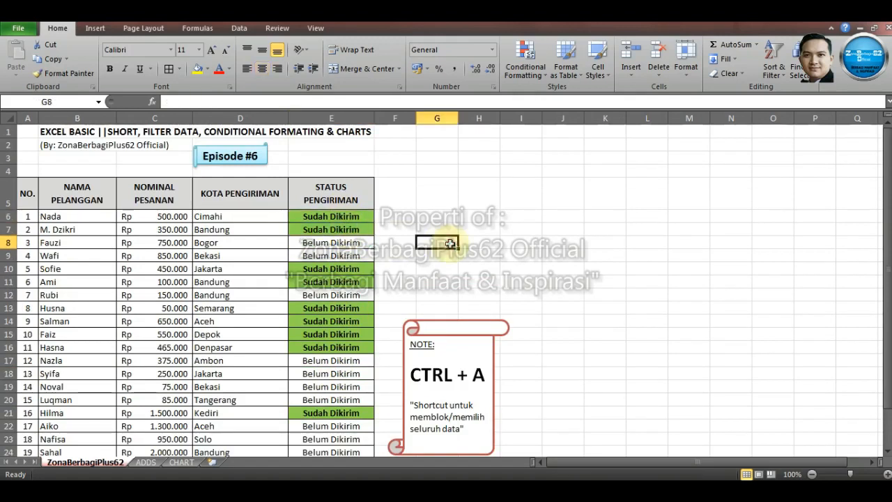
{"action": "left_click", "coordinate": [463, 228]}
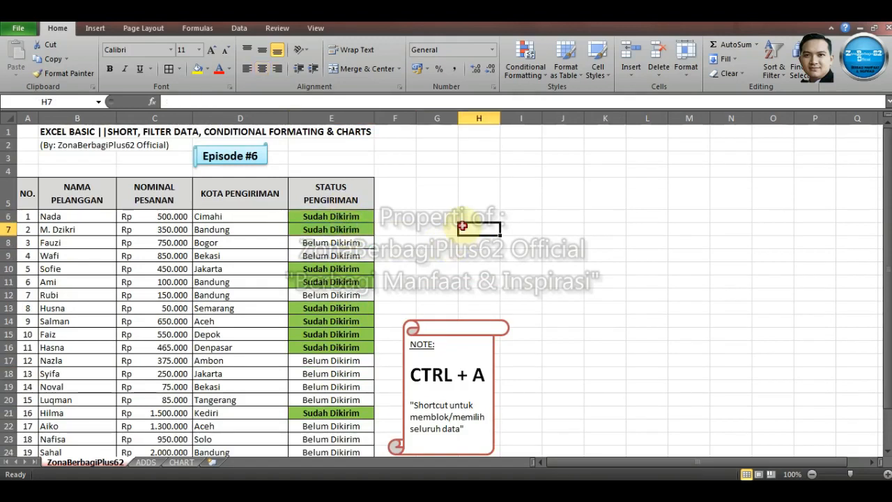
{"action": "left_click", "coordinate": [364, 216]}
{"action": "left_click", "coordinate": [482, 228]}
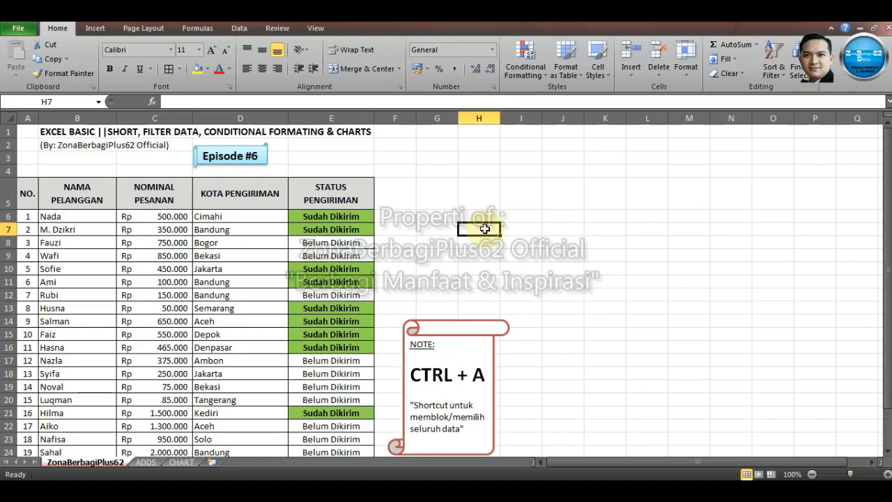
{"action": "left_click", "coordinate": [420, 203]}
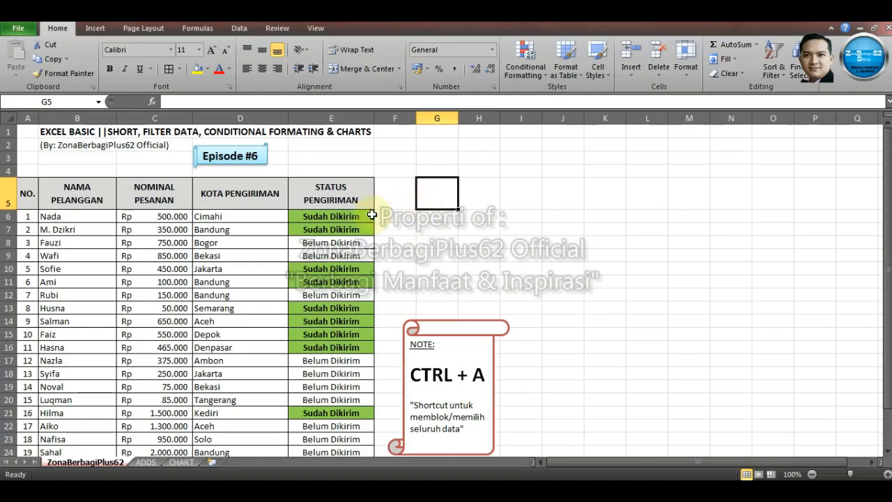
Switch to the CHART sheet
{"action": "left_click", "coordinate": [182, 462]}
{"action": "left_click", "coordinate": [268, 342]}
{"action": "left_click", "coordinate": [284, 263]}
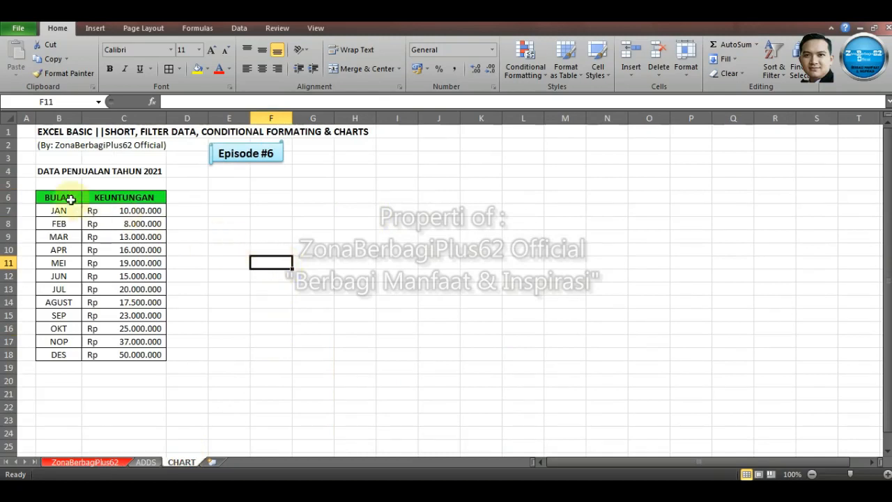
Review the DATA PENJUALAN TAHUN 2021 table, including its title, the BULAN months and the KEUNTUNGAN amounts
{"action": "left_click", "coordinate": [42, 180]}
{"action": "left_click", "coordinate": [42, 172]}
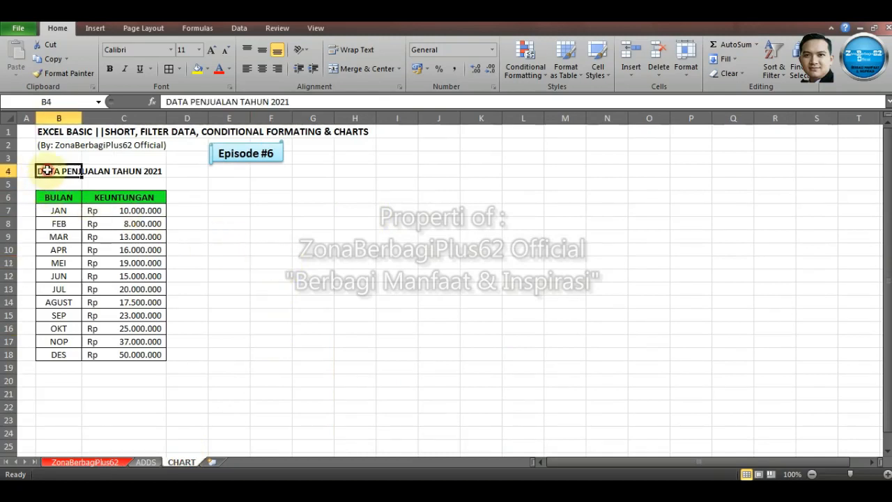
{"action": "left_click", "coordinate": [245, 200]}
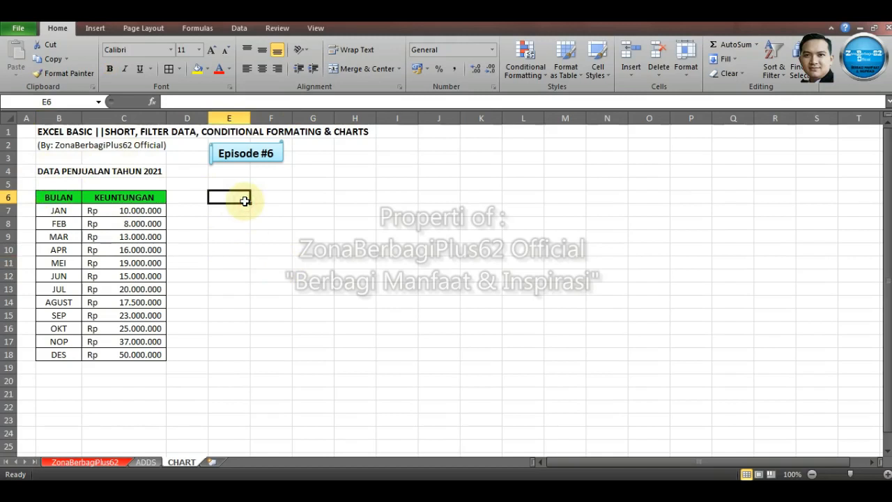
{"action": "left_click", "coordinate": [221, 251]}
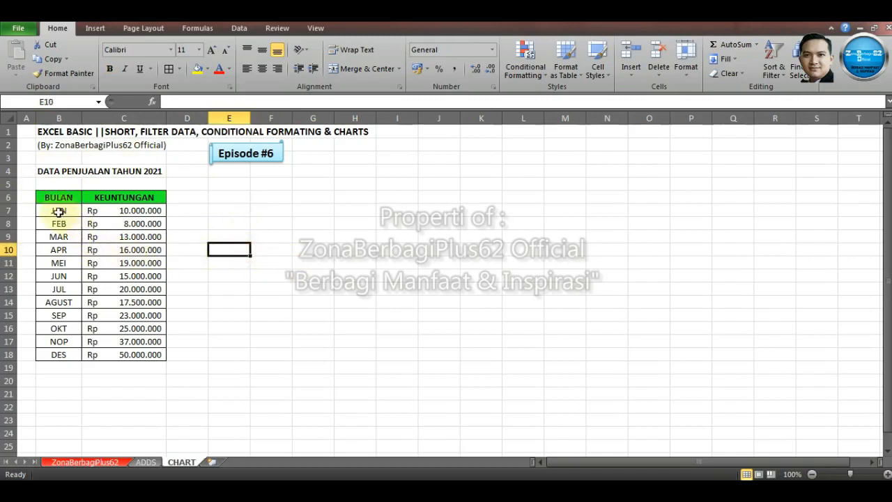
{"action": "left_click_drag", "start_coordinate": [58, 211], "coordinate": [63, 356]}
{"action": "left_click", "coordinate": [64, 355]}
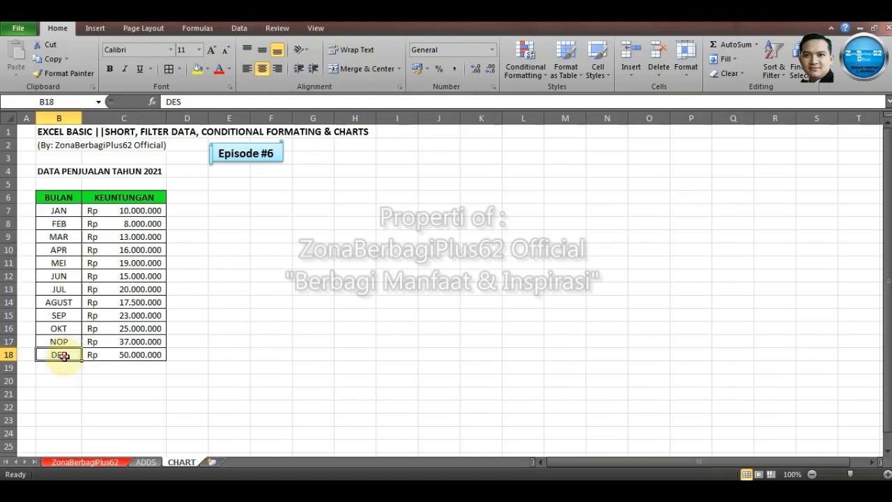
{"action": "left_click", "coordinate": [127, 200]}
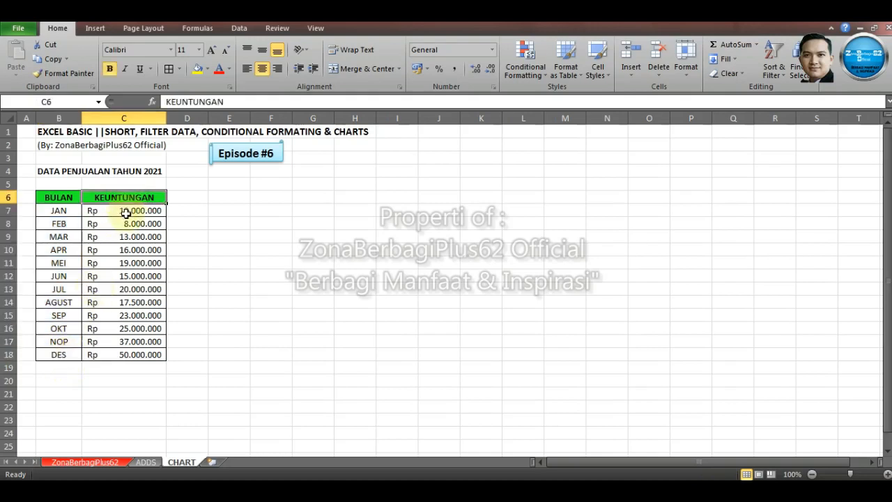
{"action": "left_click_drag", "start_coordinate": [131, 212], "coordinate": [143, 349]}
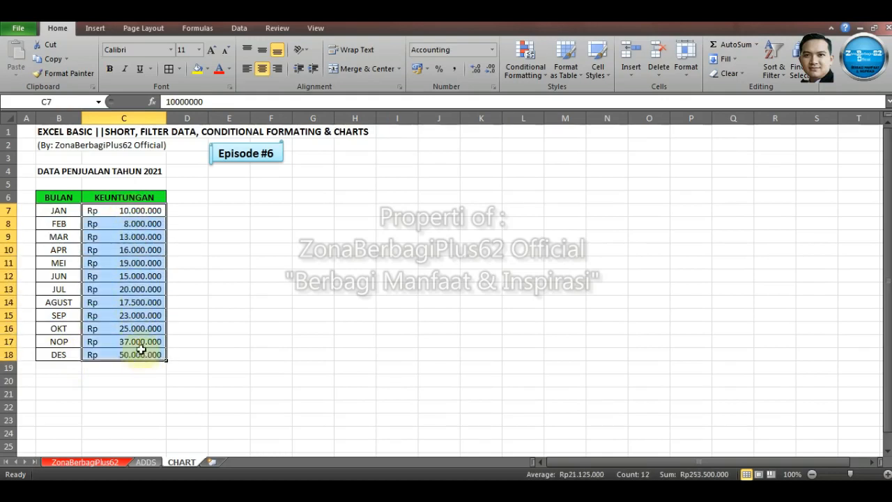
{"action": "left_click_drag", "start_coordinate": [138, 211], "coordinate": [143, 357]}
{"action": "left_click", "coordinate": [268, 286]}
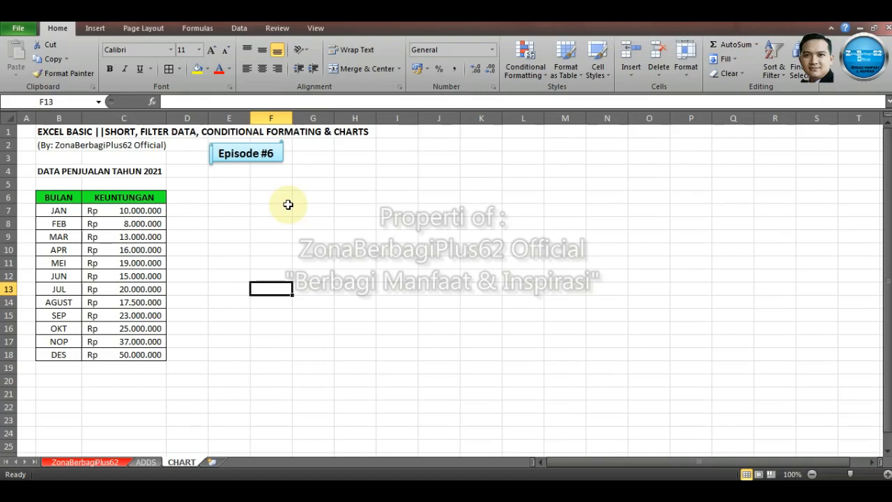
{"action": "left_click", "coordinate": [296, 235]}
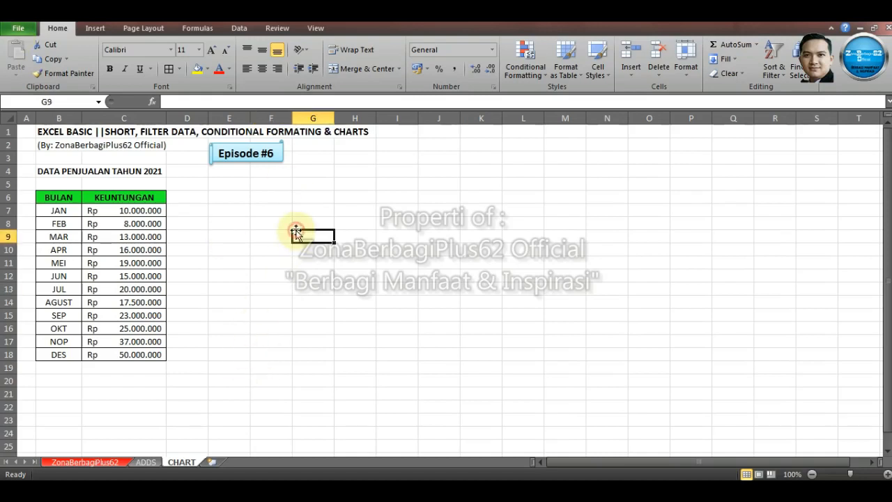
Insert a 3-D clustered column chart from the BULAN and KEUNTUNGAN table in B6:C18, headers included
{"action": "left_click", "coordinate": [45, 196]}
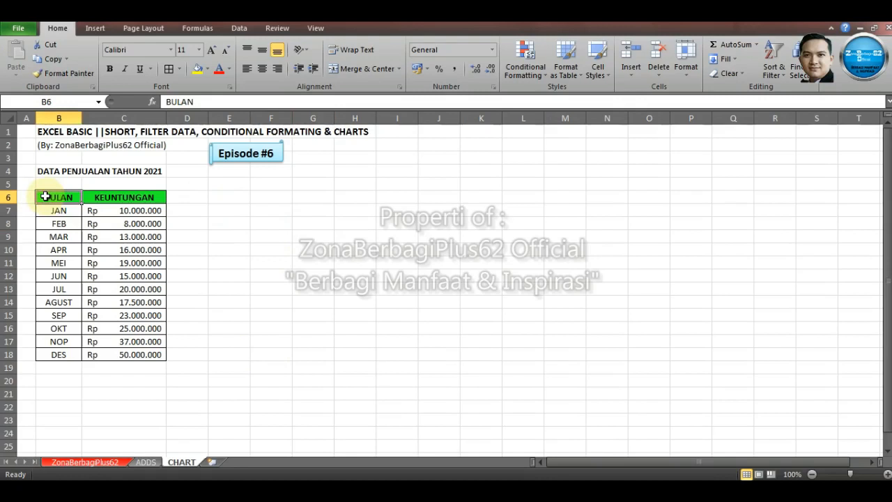
{"action": "left_click_drag", "start_coordinate": [45, 196], "coordinate": [156, 355]}
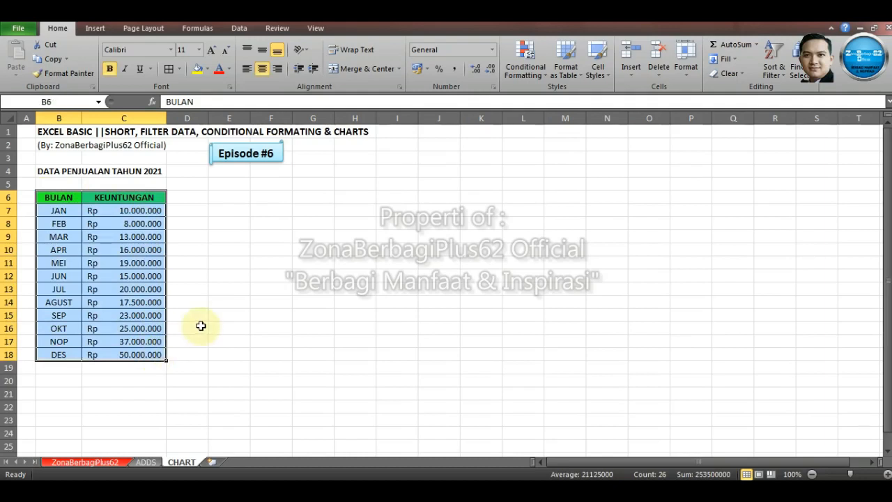
{"action": "left_click", "coordinate": [93, 27]}
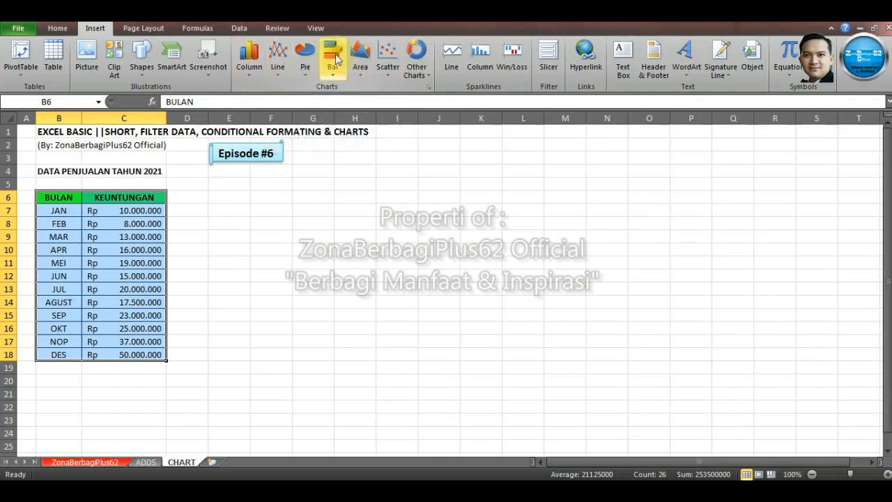
{"action": "left_click", "coordinate": [250, 74]}
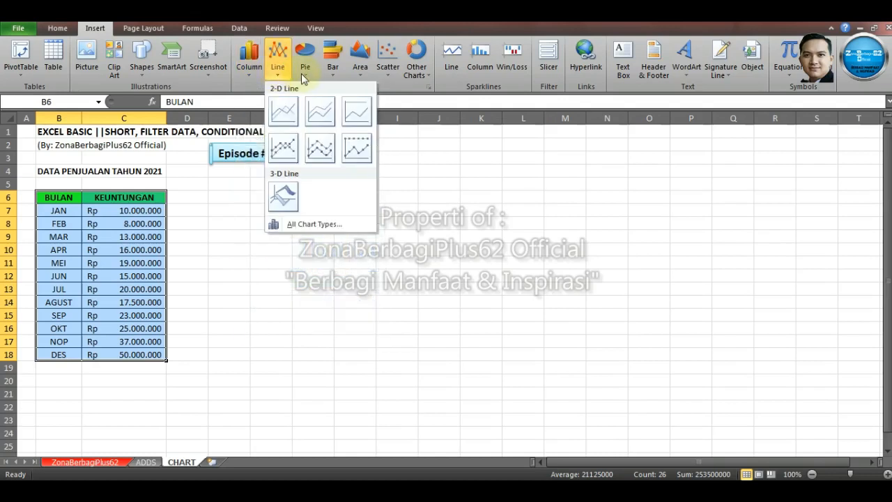
{"action": "mouse_move", "coordinate": [304, 77]}
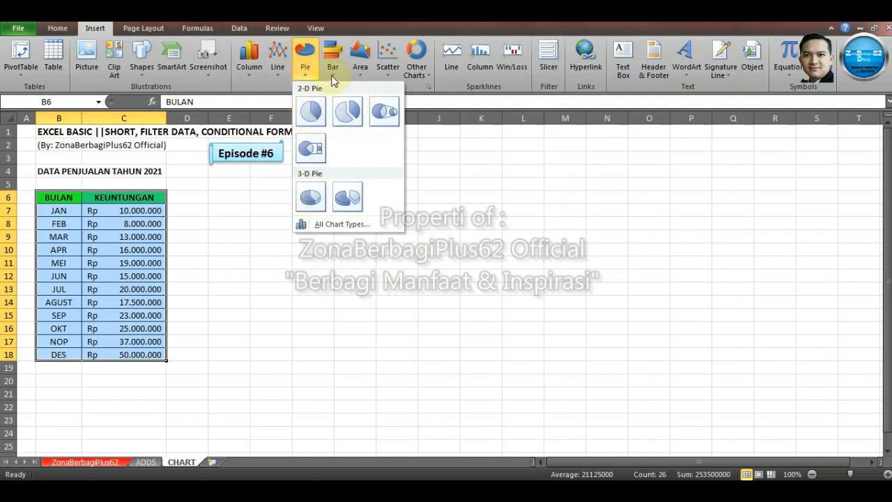
{"action": "mouse_move", "coordinate": [332, 80]}
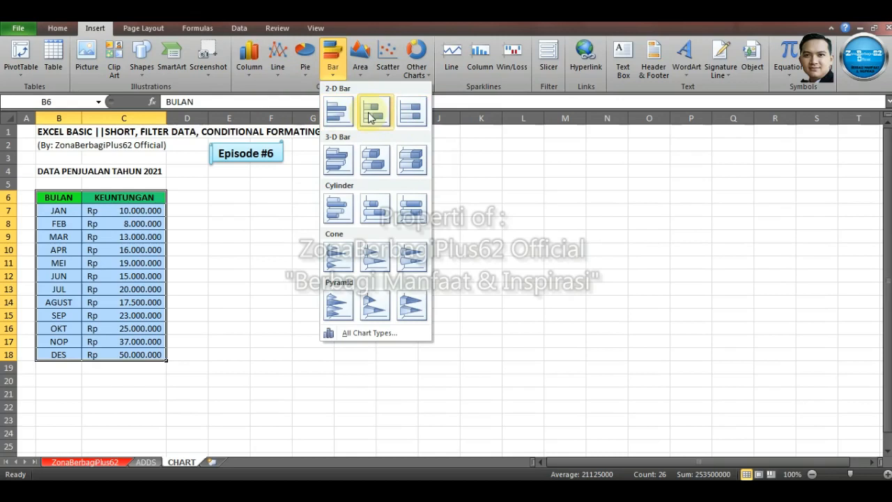
{"action": "left_click", "coordinate": [360, 74]}
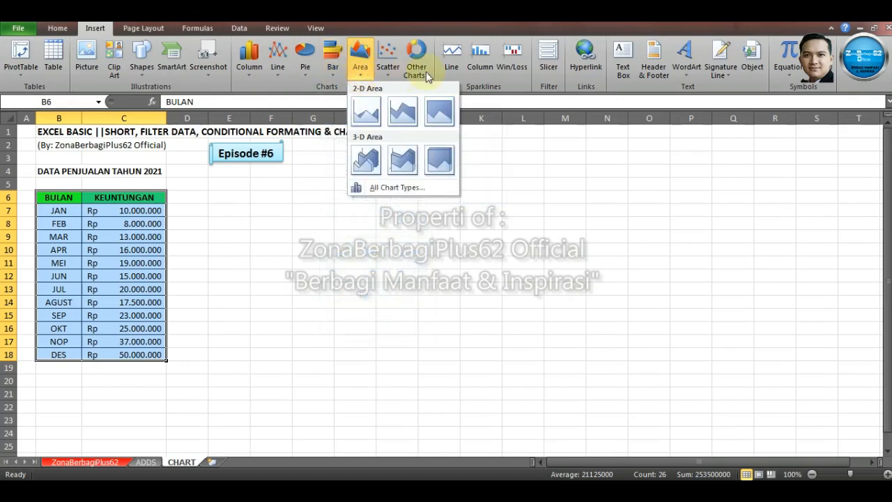
{"action": "left_click", "coordinate": [250, 77]}
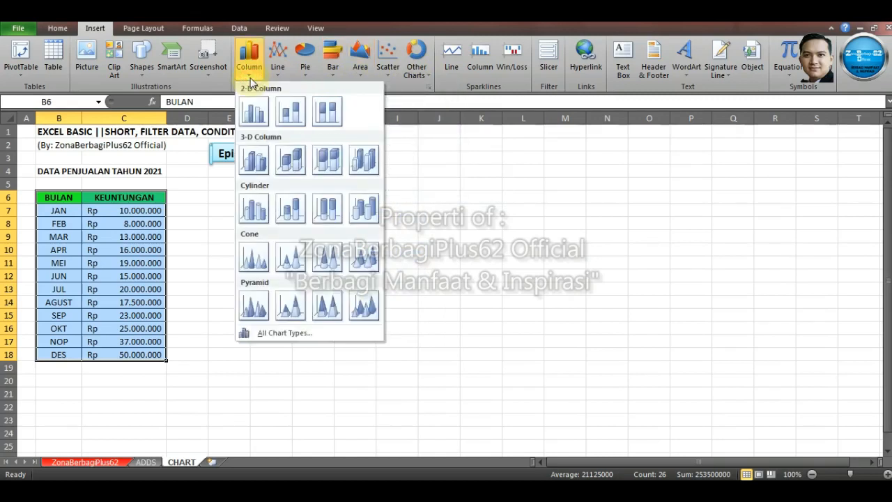
{"action": "left_click", "coordinate": [255, 162]}
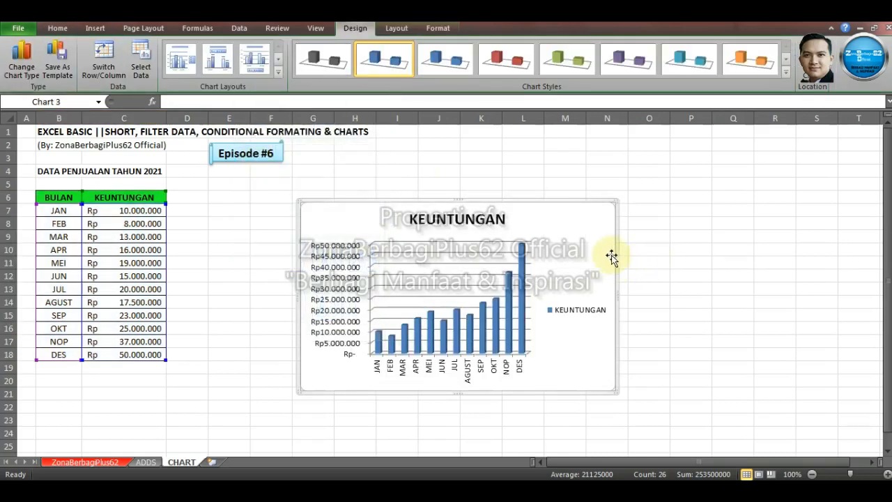
Move the KEUNTUNGAN chart beside the sales table and enlarge it to span about E5 to P23
{"action": "left_click", "coordinate": [574, 218]}
{"action": "left_click_drag", "start_coordinate": [574, 218], "coordinate": [480, 193]}
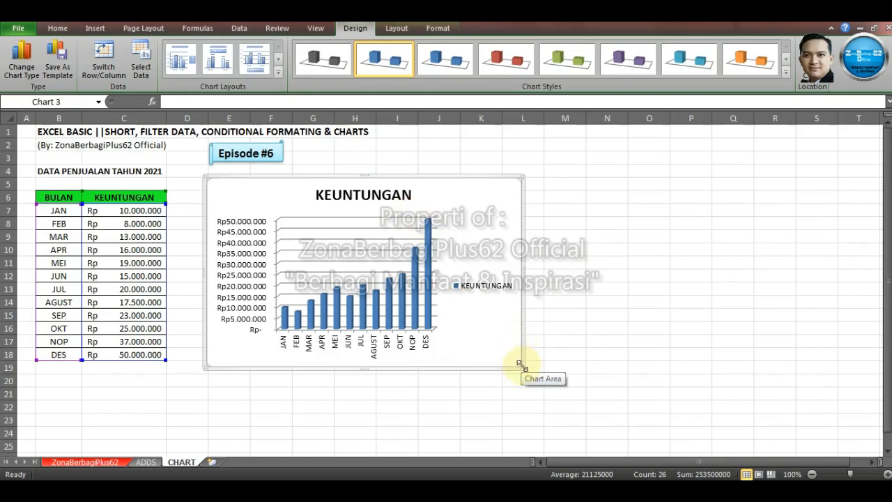
{"action": "left_click_drag", "start_coordinate": [522, 366], "coordinate": [702, 425]}
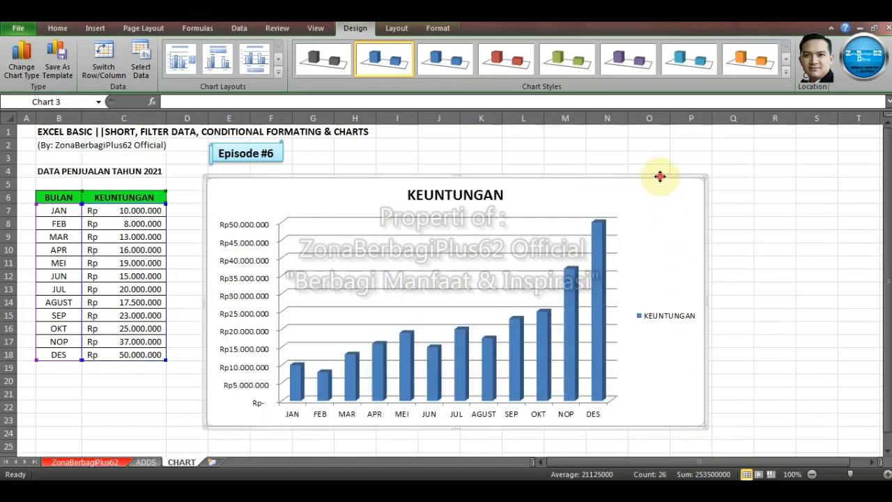
Nudge the KEUNTUNGAN chart up and widen it towards the sales table so it spans about D4 to P23
{"action": "left_click_drag", "start_coordinate": [660, 180], "coordinate": [659, 177]}
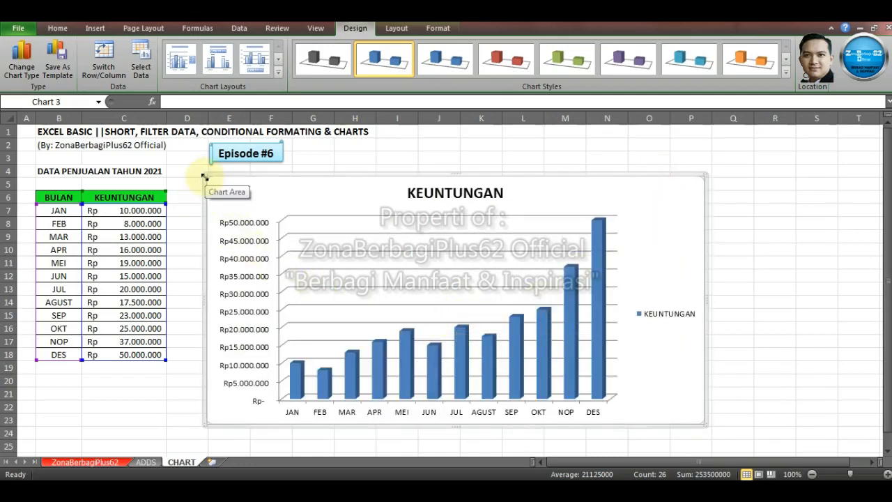
{"action": "left_click_drag", "start_coordinate": [204, 174], "coordinate": [171, 170]}
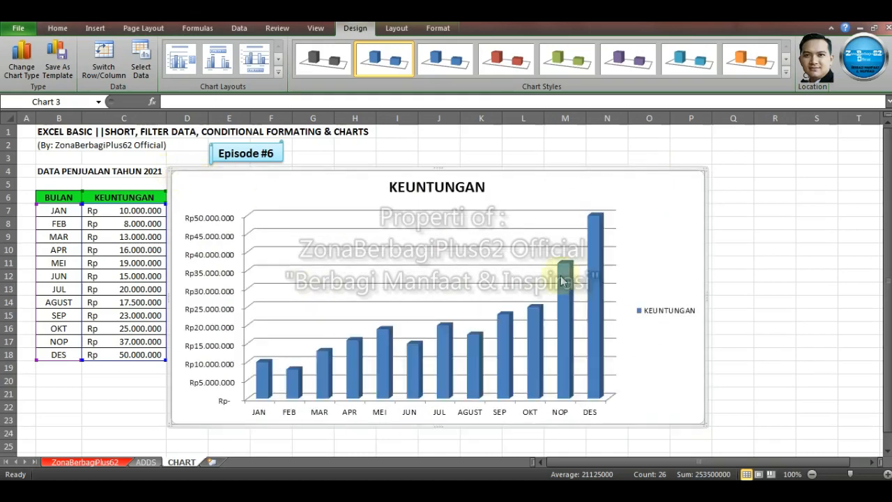
{"action": "left_click_drag", "start_coordinate": [169, 423], "coordinate": [180, 423]}
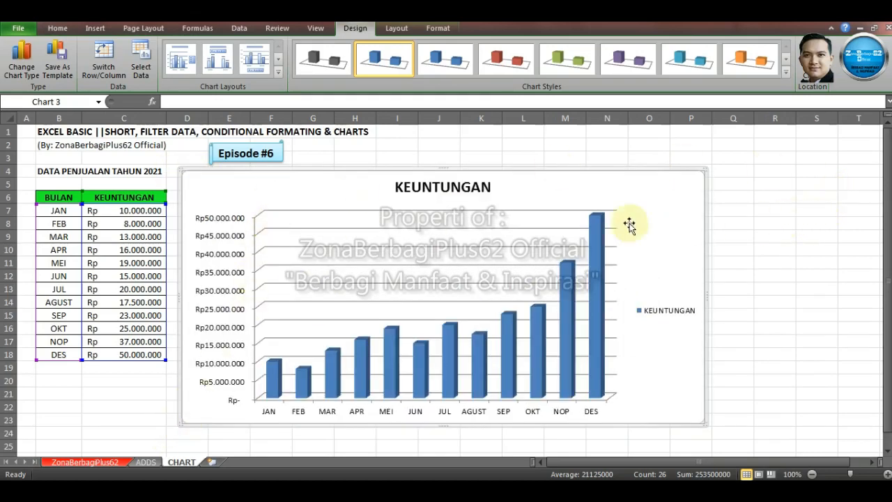
Replace the chart title KEUNTUNGAN with DATA PENJUALAN TAHUN 2021
{"action": "left_click", "coordinate": [444, 185]}
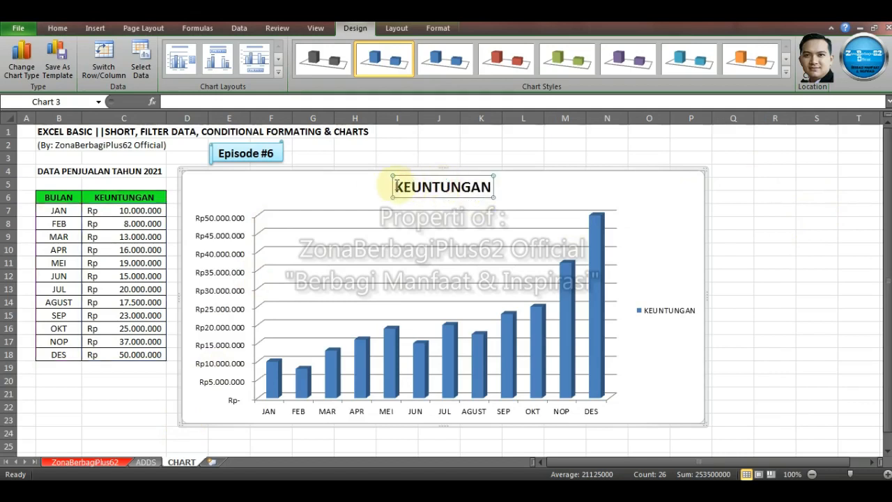
{"action": "left_click_drag", "start_coordinate": [396, 184], "coordinate": [487, 182]}
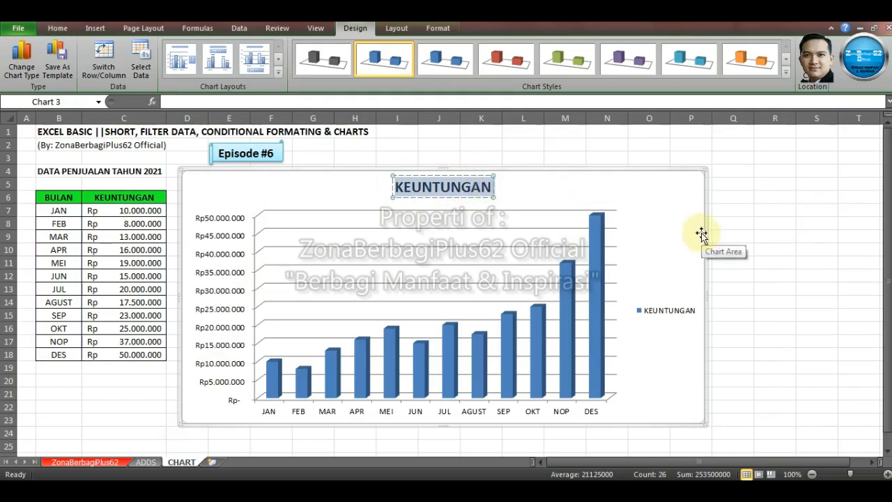
{"action": "type", "text": "da"}
{"action": "key", "text": "BackSpace"}
{"action": "key", "text": "BackSpace"}
{"action": "type", "text": "D"}
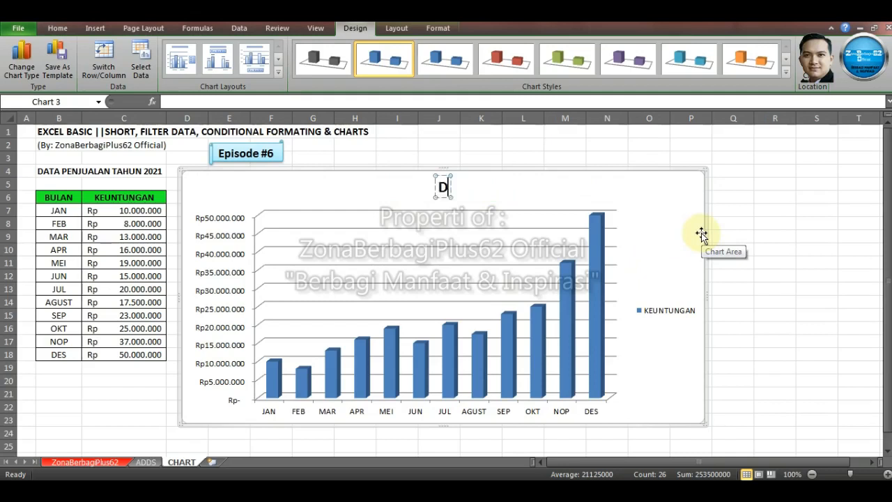
{"action": "type", "text": "ATA PENJUA"}
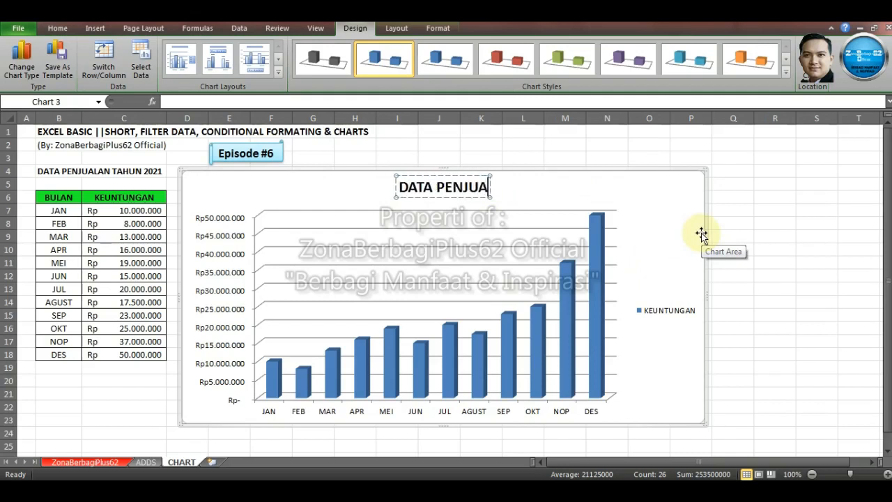
{"action": "type", "text": "LAN TAH"}
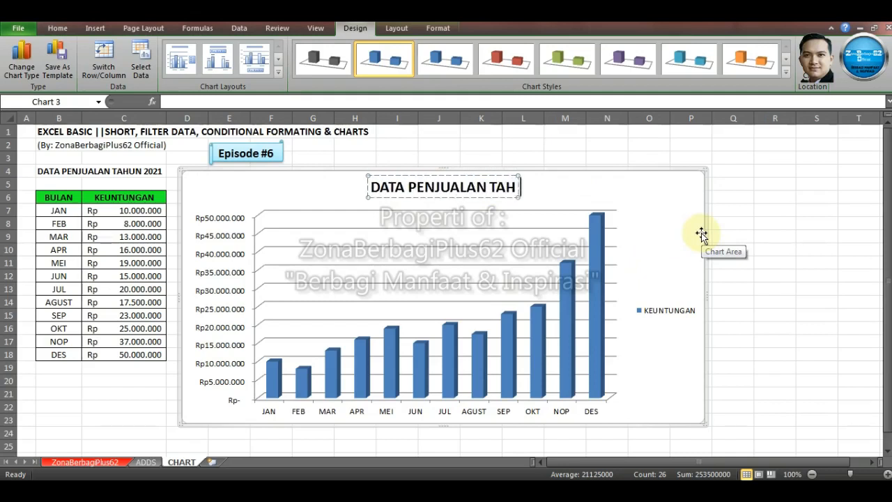
{"action": "type", "text": "UN 2021"}
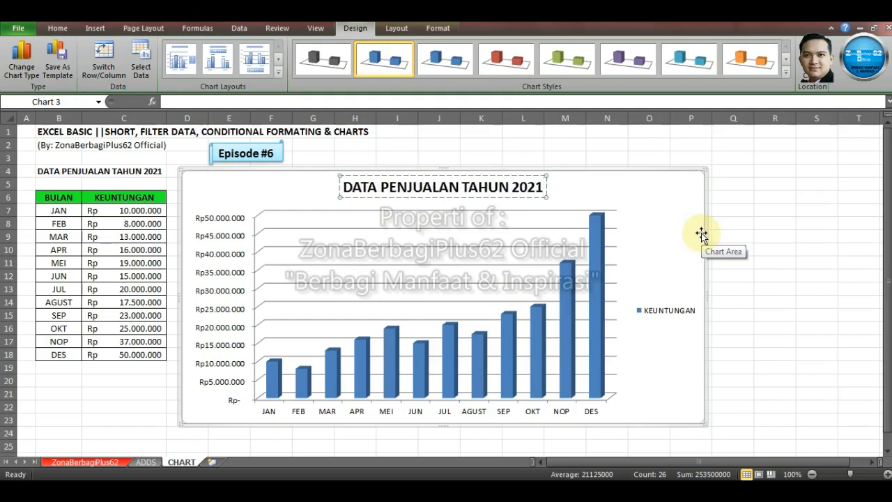
{"action": "left_click", "coordinate": [672, 198]}
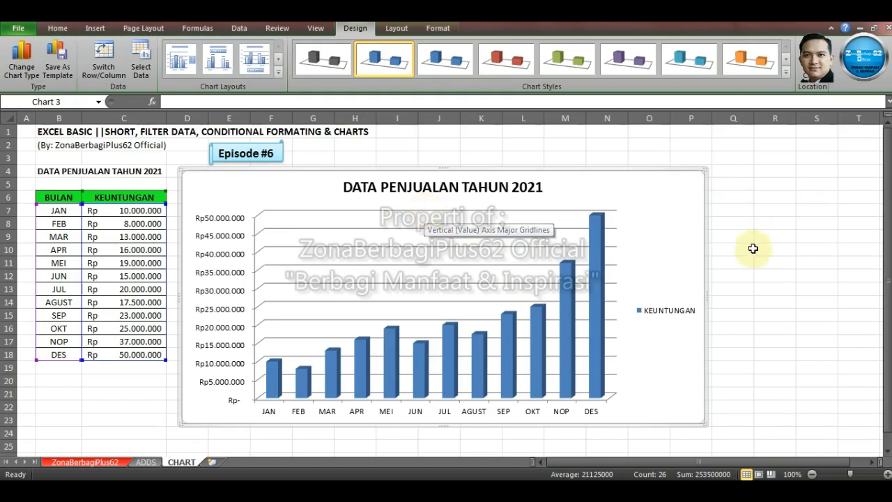
Deselect the finished chart and select the empty cell Q3
{"action": "mouse_move", "coordinate": [276, 367]}
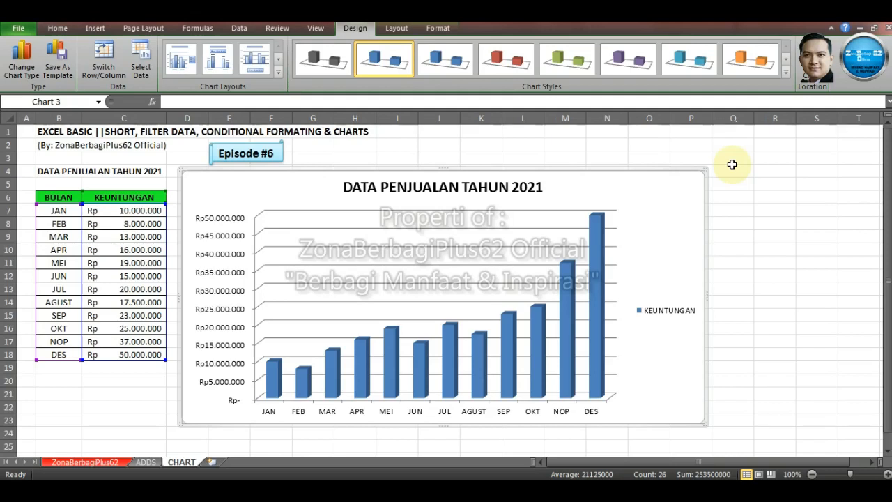
{"action": "left_click", "coordinate": [732, 164]}
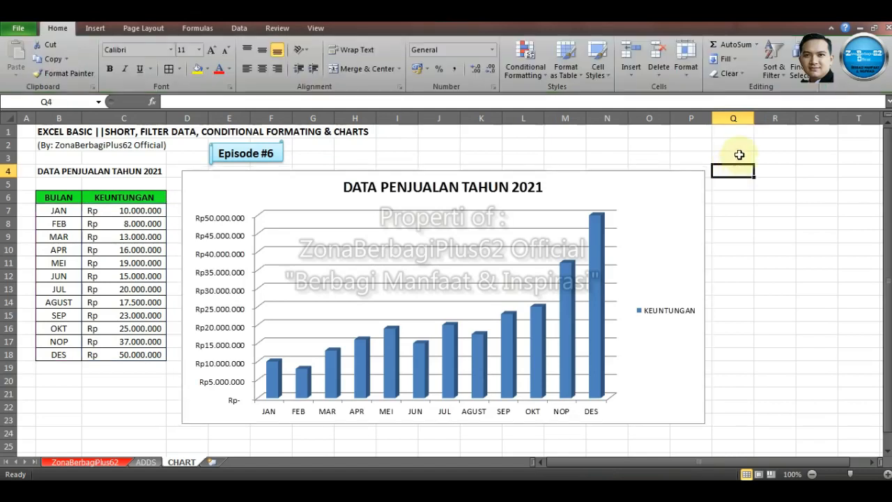
{"action": "left_click", "coordinate": [739, 154]}
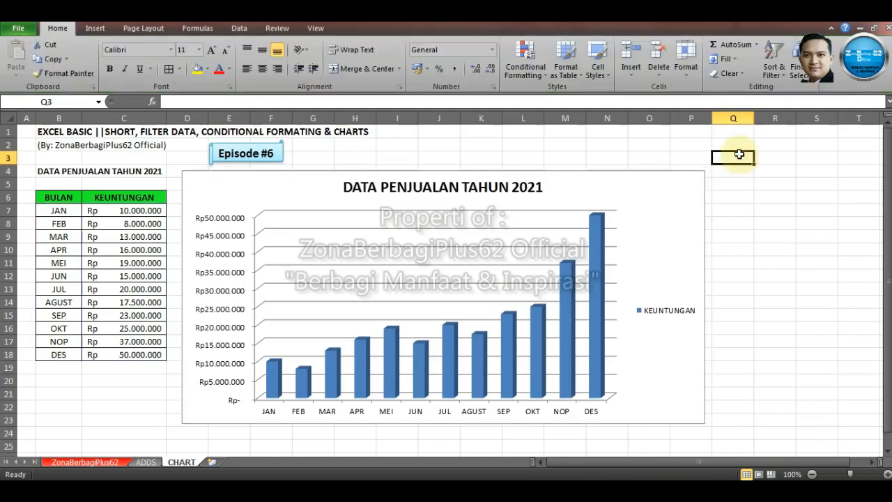